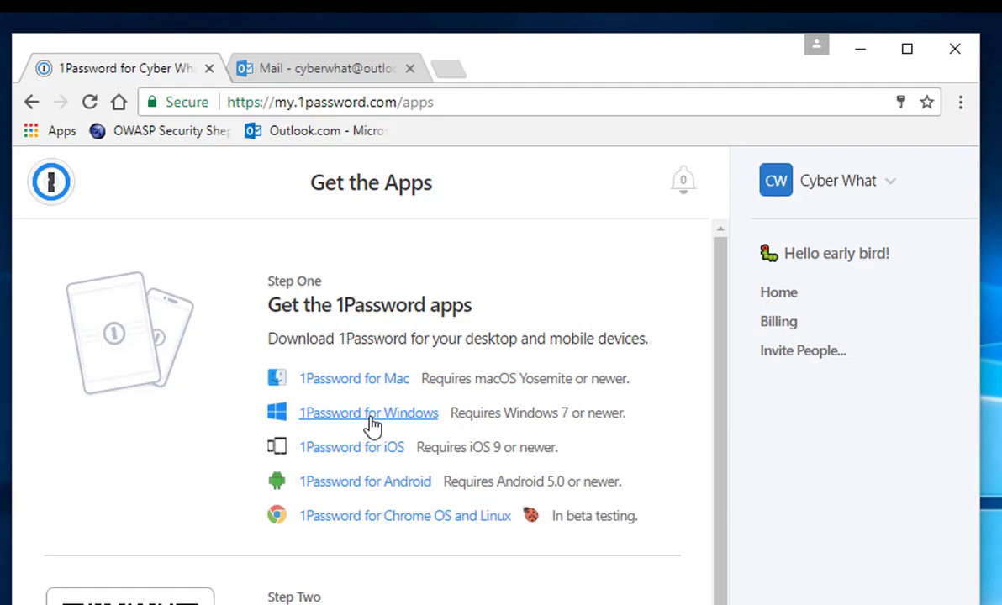
# Download the 1Password for Windows installer and launch the 1PasswordSetup-6.7.454.exe file.
pyautogui.click(372, 426)
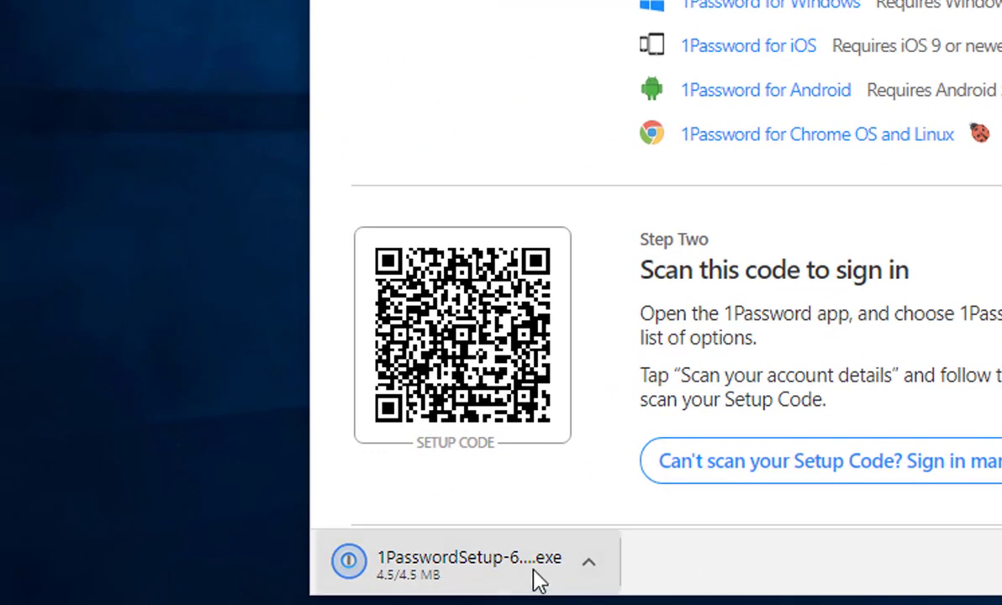
pyautogui.click(494, 576)
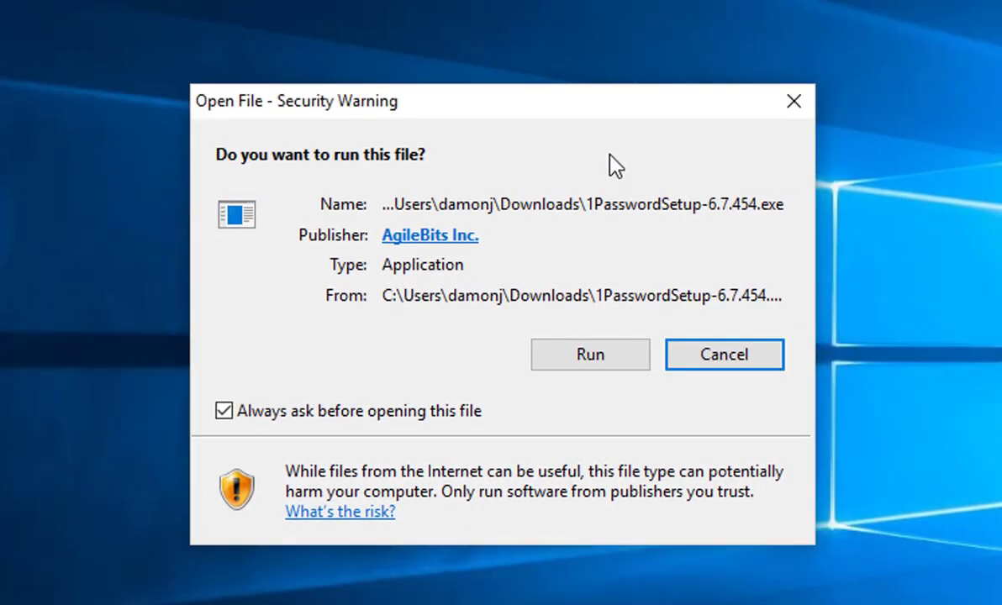
# Allow the installer to run in the security warning and install 1Password 6.
pyautogui.click(595, 360)
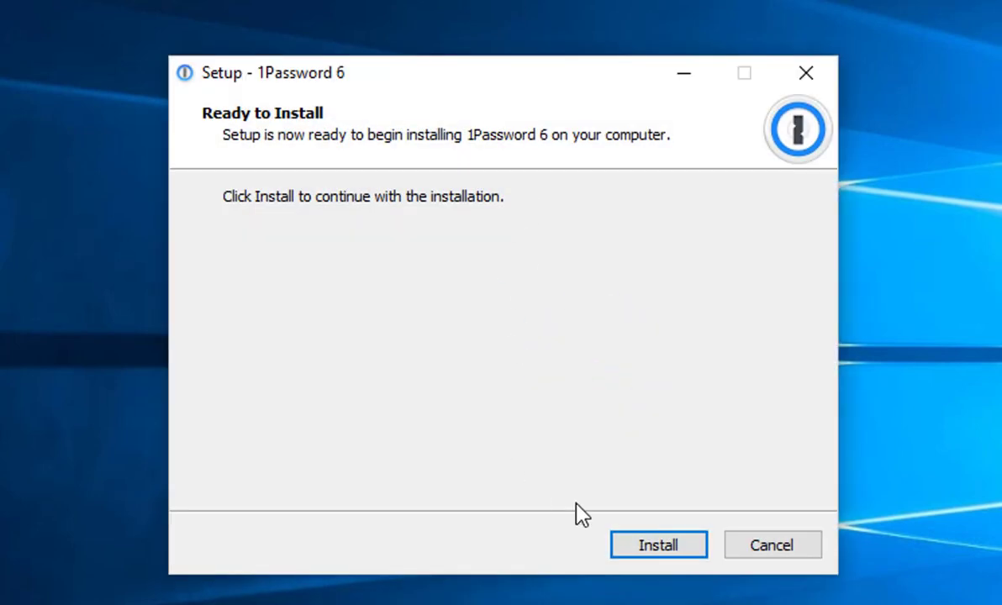
pyautogui.click(683, 550)
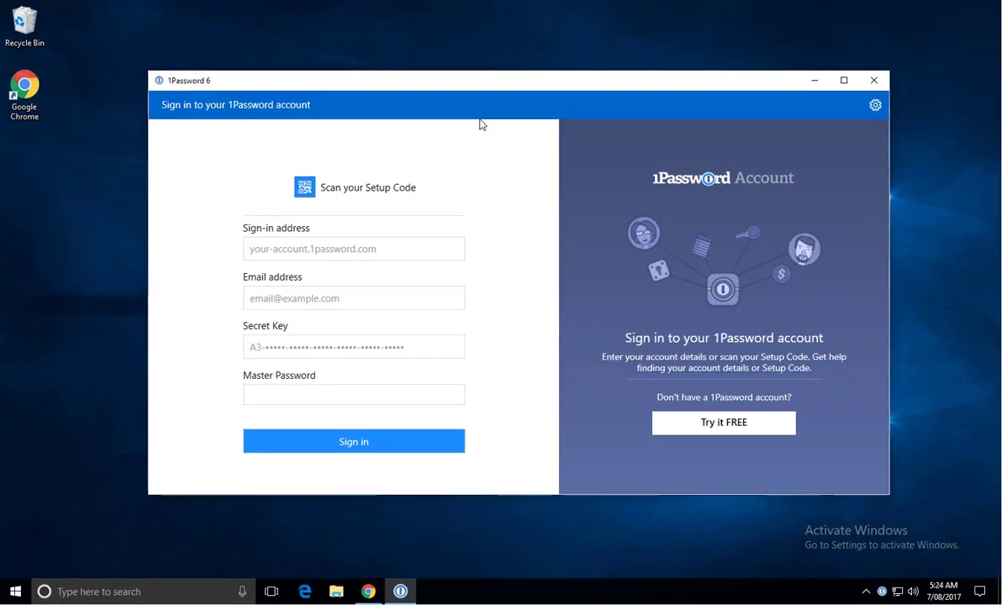
# Open the Emergency Kit PDF from Documents and place the 1Password sign-in window beside it.
pyautogui.click(336, 592)
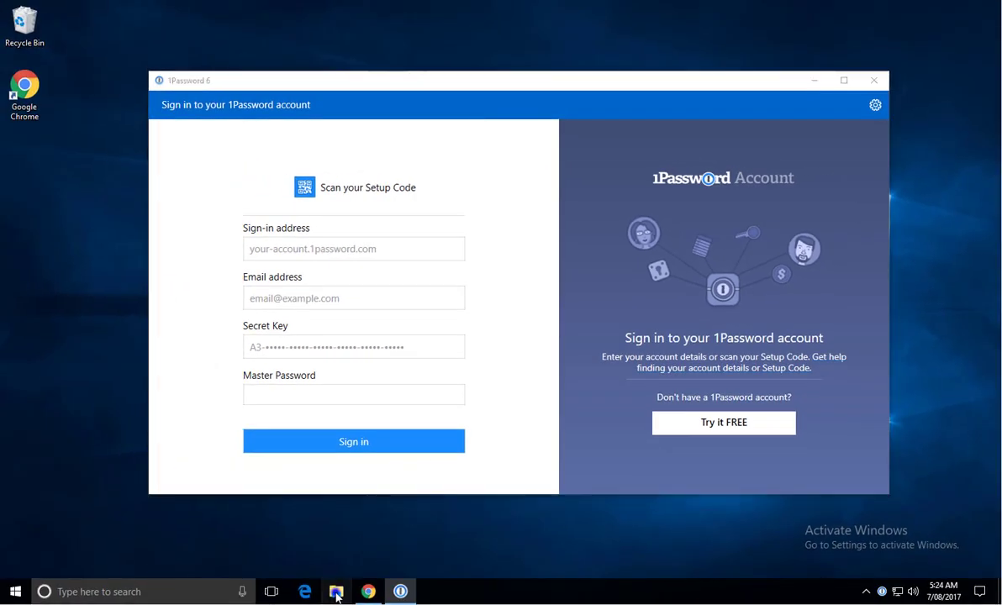
pyautogui.click(195, 223)
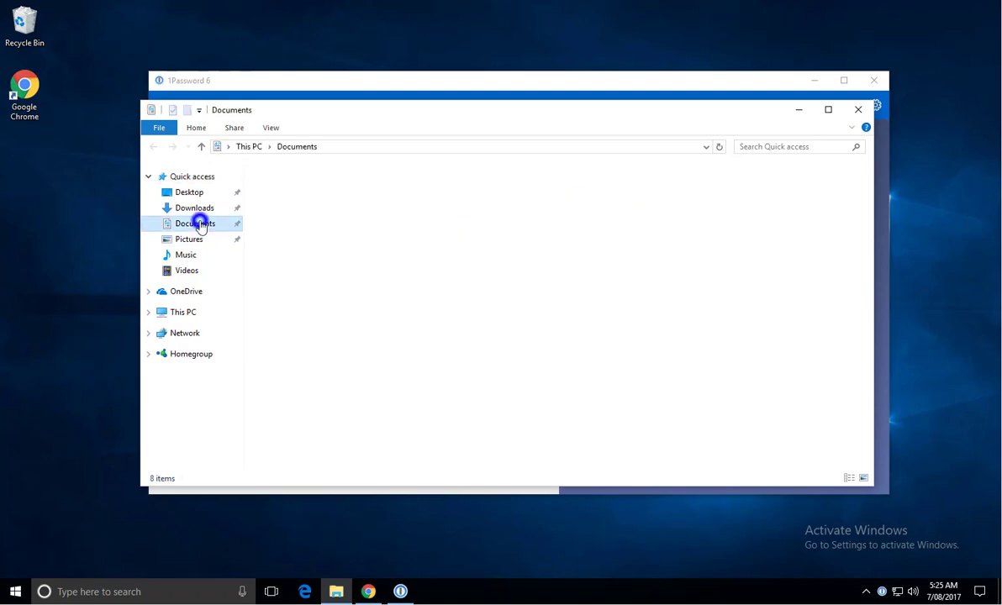
pyautogui.click(362, 186)
pyautogui.doubleClick(362, 186)
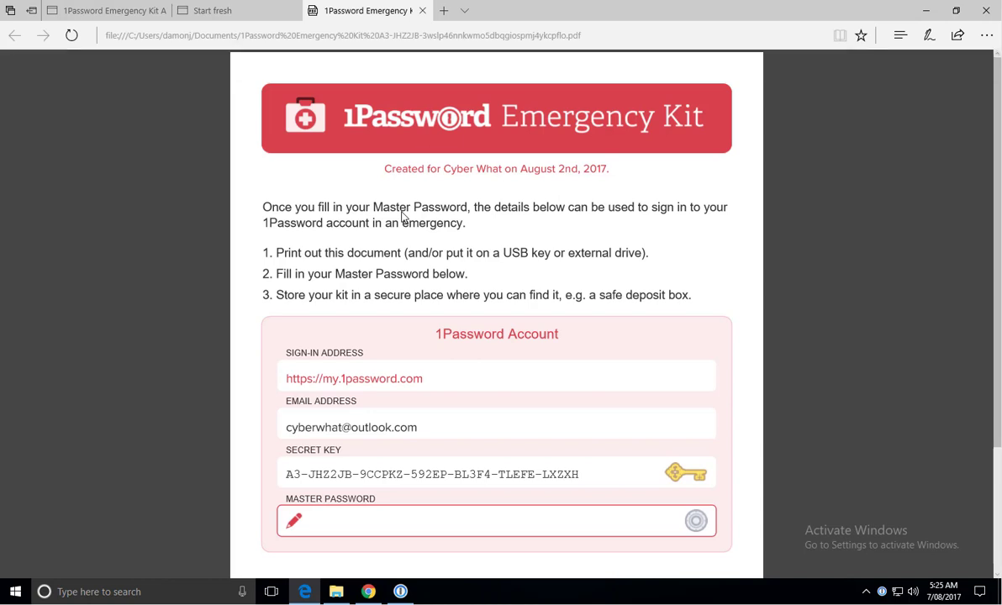
pyautogui.click(404, 594)
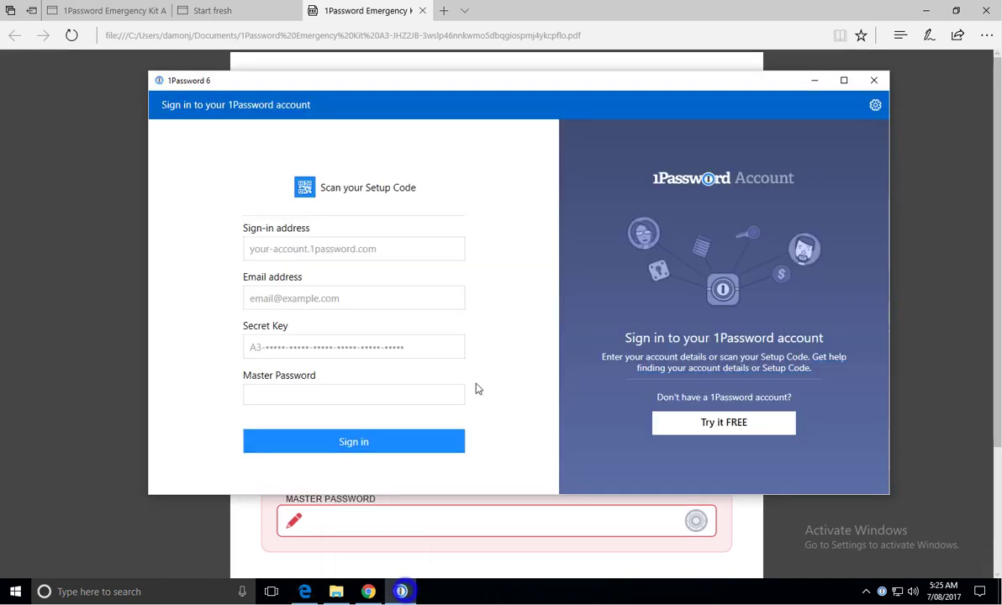
pyautogui.moveTo(411, 80); pyautogui.dragTo(715, 14)
# Enter my.1password.com as the sign-in address and fill in the account e-mail.
pyautogui.click(629, 175)
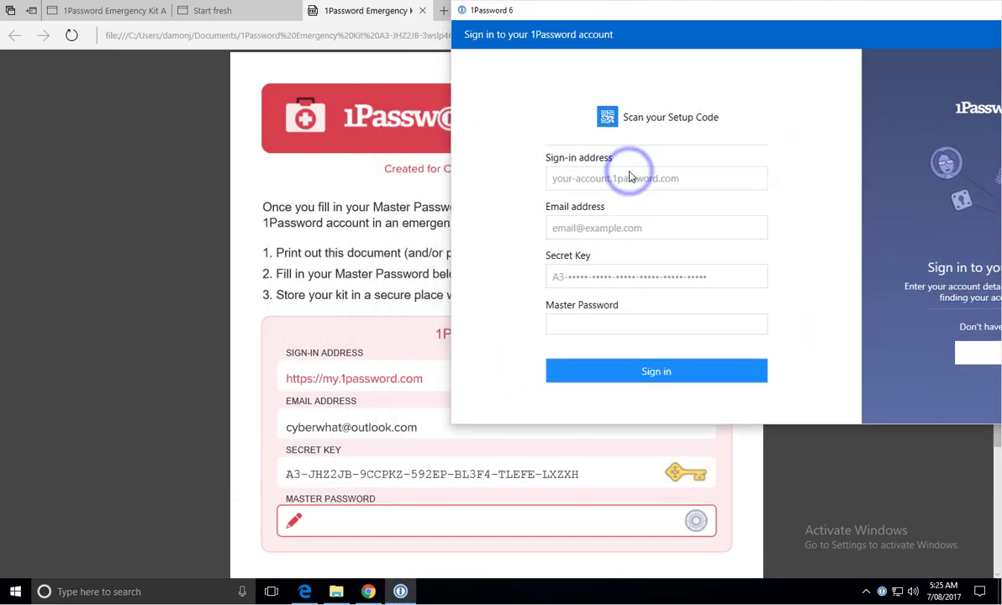
pyautogui.write('my.1')
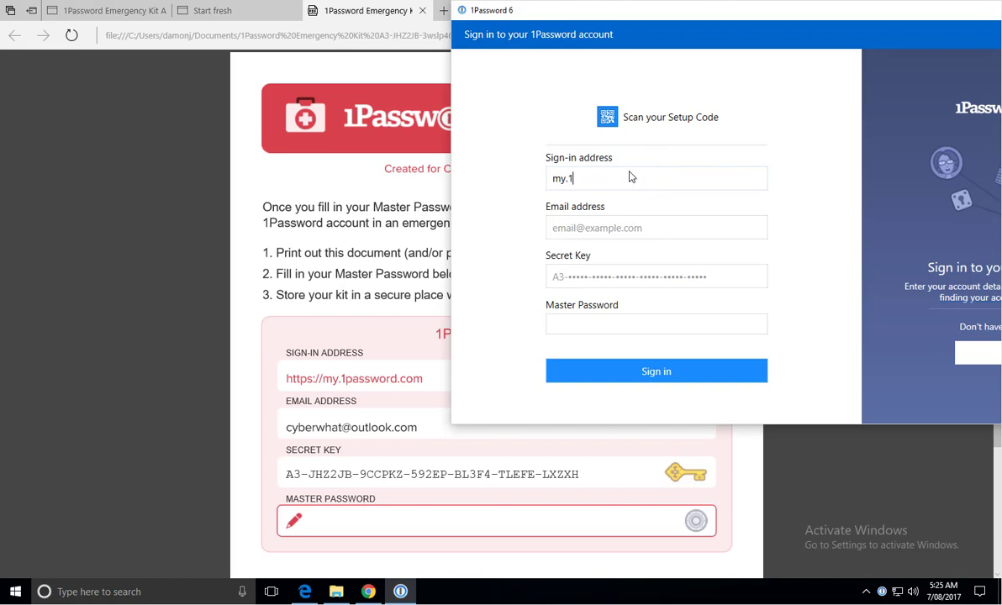
pyautogui.write('password.com')
pyautogui.press('Tab')
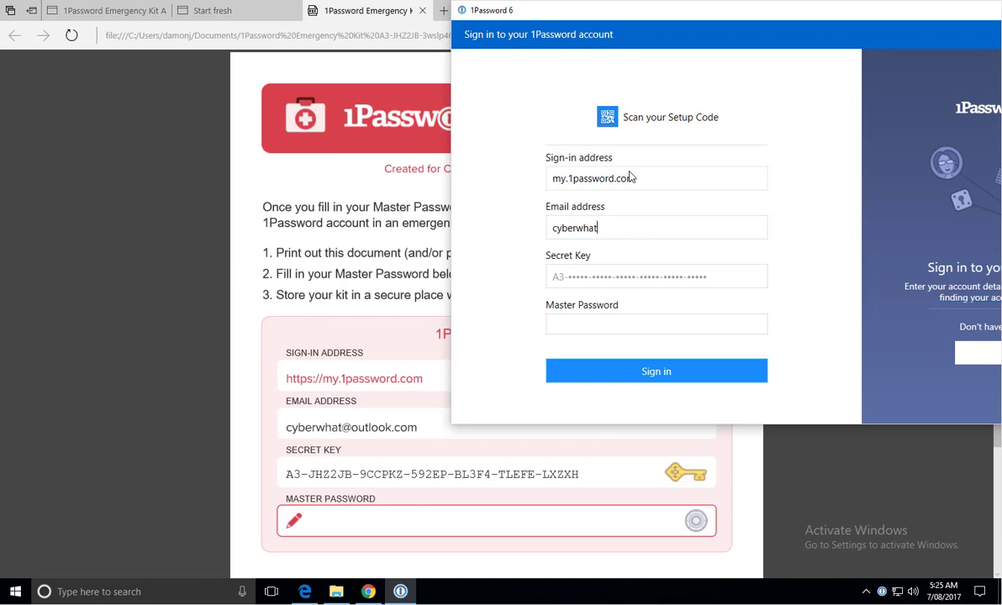
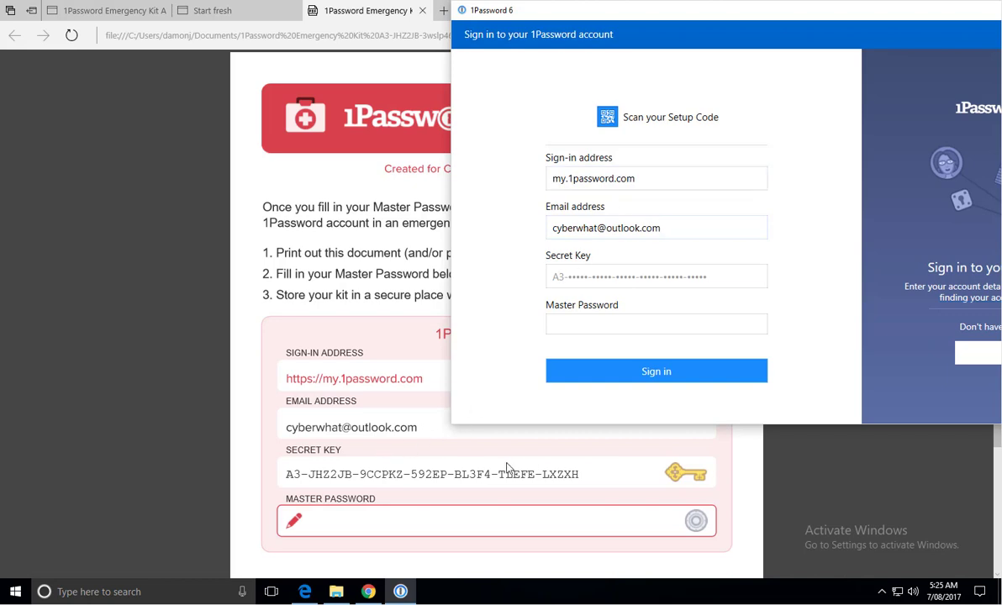
# Copy the Secret Key from the Emergency Kit PDF into the sign-in form.
pyautogui.click(582, 477)
pyautogui.moveTo(553, 476); pyautogui.dragTo(283, 475)
pyautogui.hotkey('ctrl', 'c')
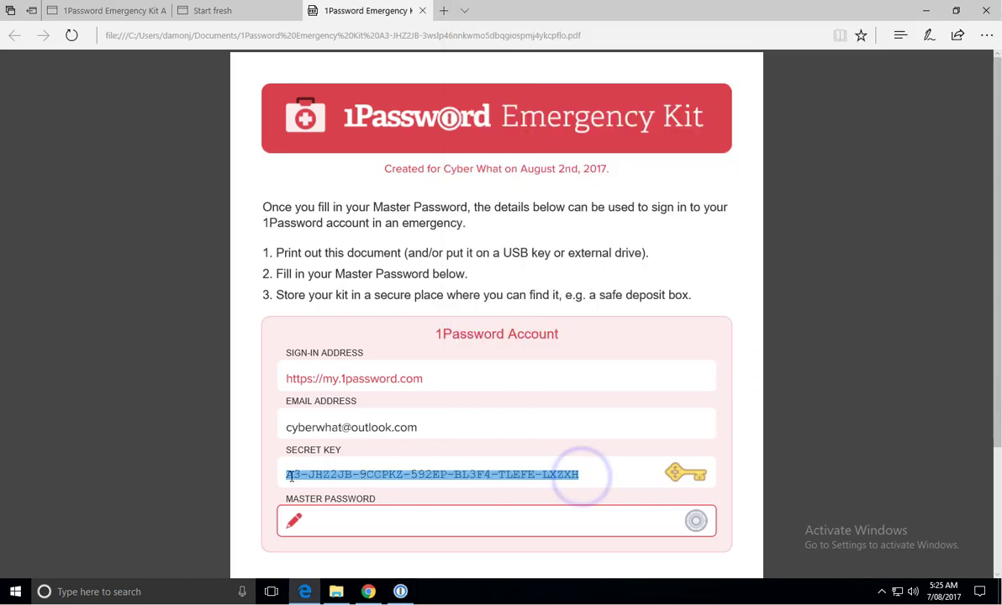
pyautogui.click(400, 592)
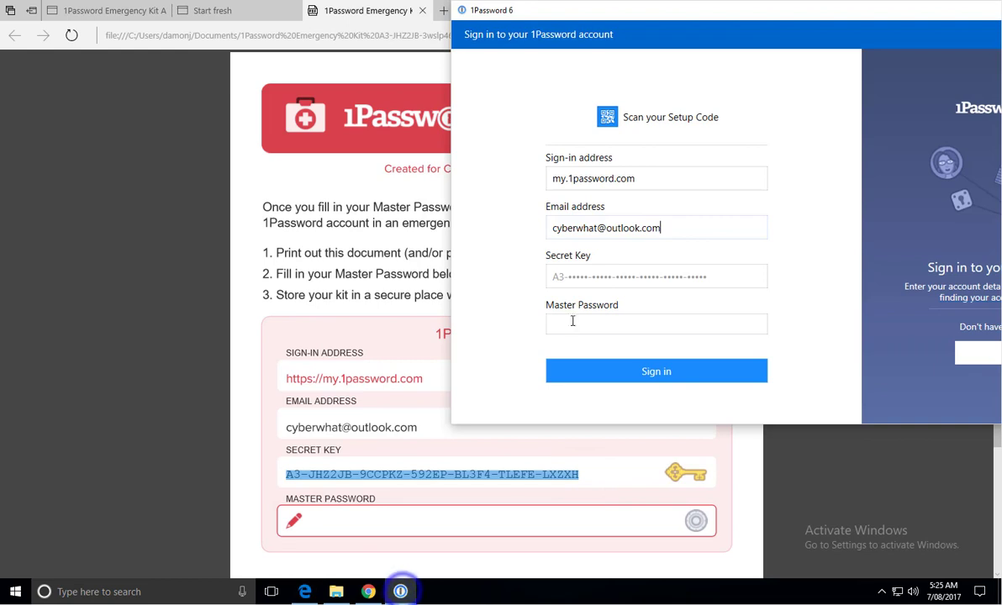
pyautogui.click(572, 277)
pyautogui.hotkey('ctrl', 'v')
pyautogui.moveTo(579, 10); pyautogui.dragTo(579, 57)
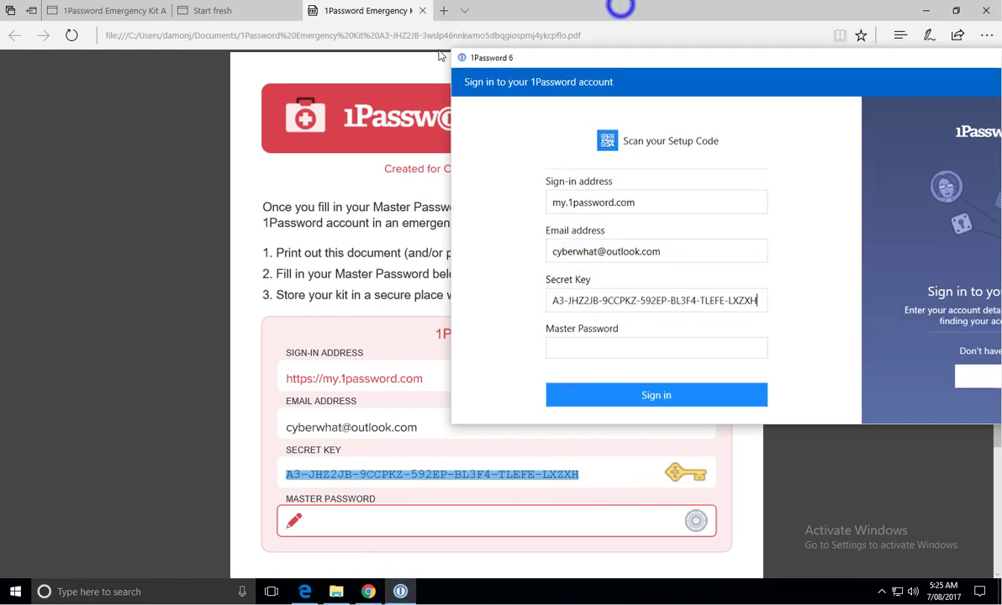
pyautogui.moveTo(510, 51); pyautogui.dragTo(213, 85)
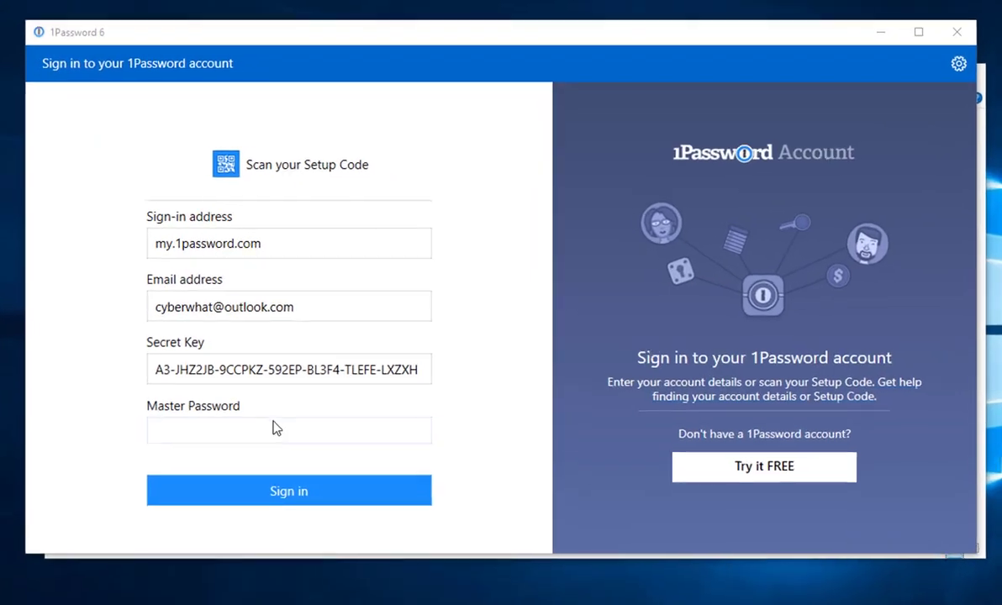
# Enter the master password and submit the sign-in.
pyautogui.click(273, 429)
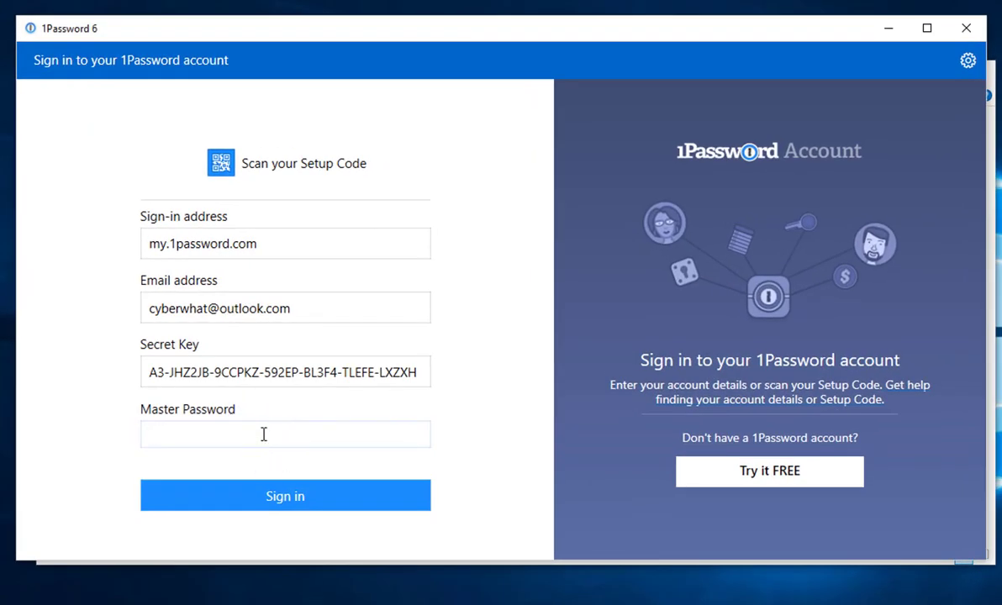
pyautogui.write('•••••••••')
pyautogui.write('•••••••••••••')
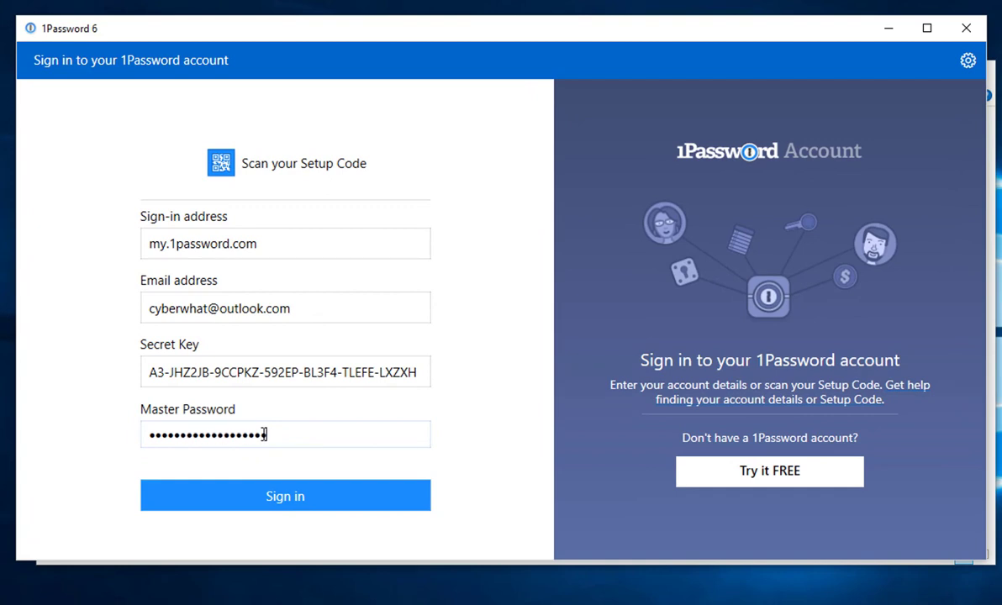
pyautogui.write('••••••')
pyautogui.press('Return')
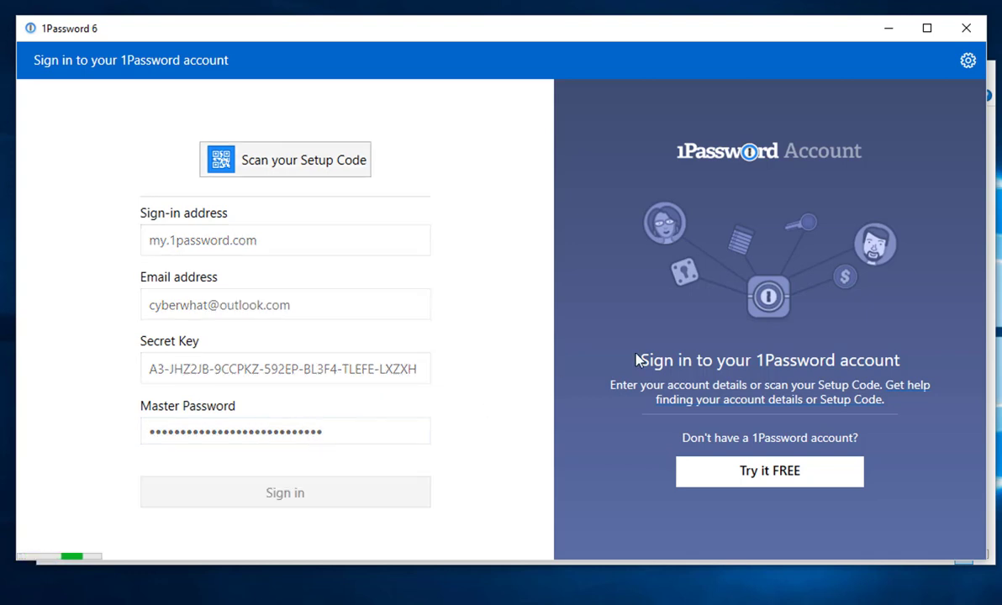
# After sign-in completes, view the 1Password Account item's details and start a vault search.
pyautogui.moveTo(525, 27); pyautogui.dragTo(541, 29)
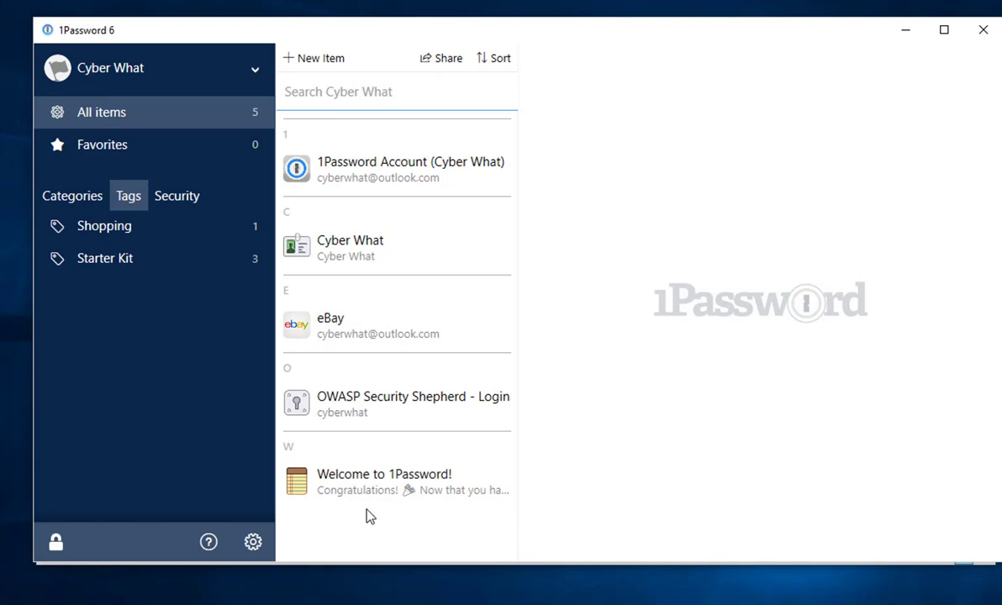
pyautogui.click(389, 177)
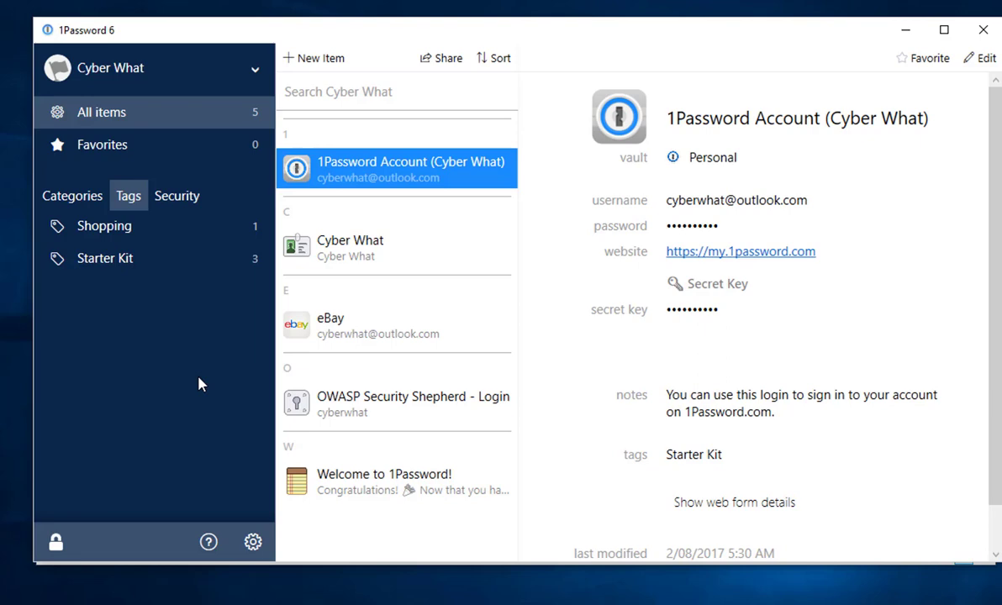
pyautogui.click(327, 91)
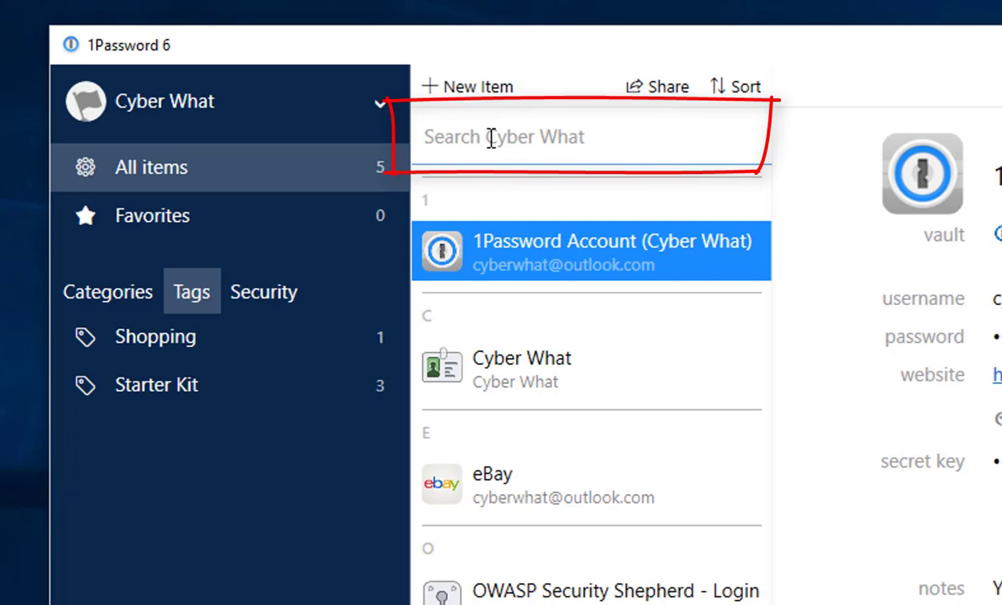
pyautogui.write('securi')
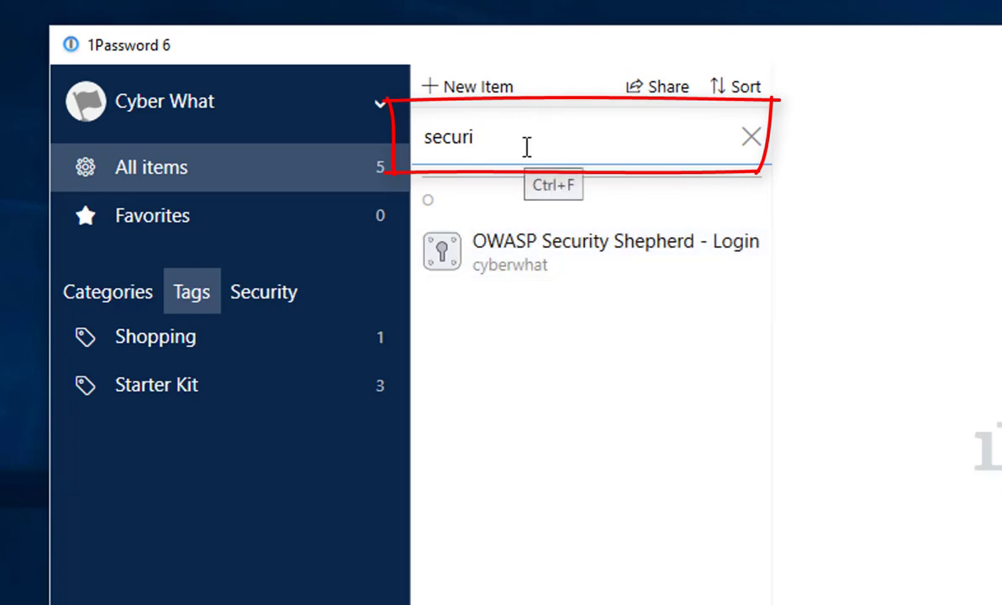
pyautogui.press('BackSpace')
pyautogui.press('BackSpace')
pyautogui.press('BackSpace')
pyautogui.press('BackSpace')
pyautogui.press('BackSpace')
pyautogui.press('BackSpace')
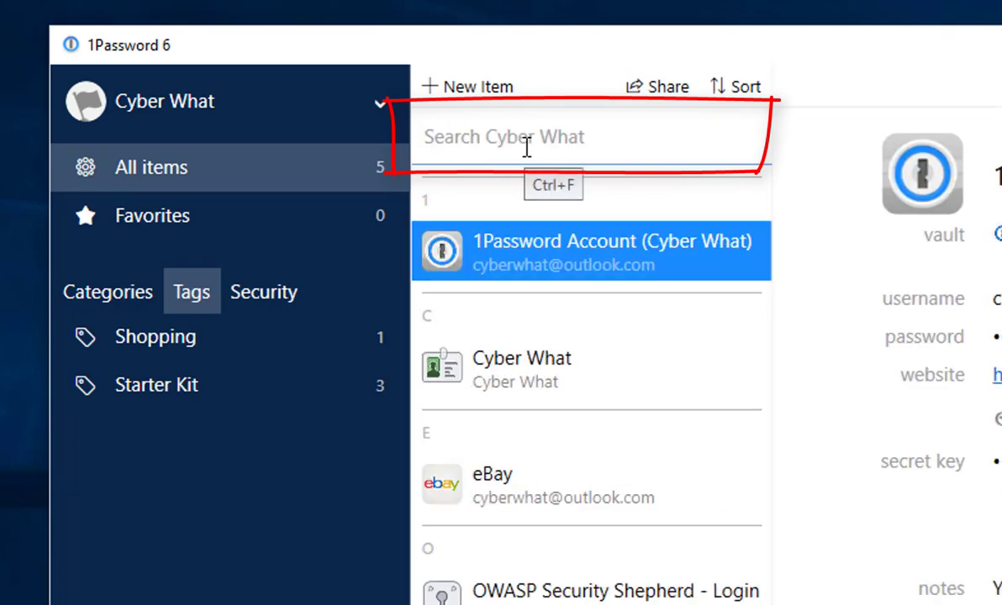
pyautogui.write('ebay')
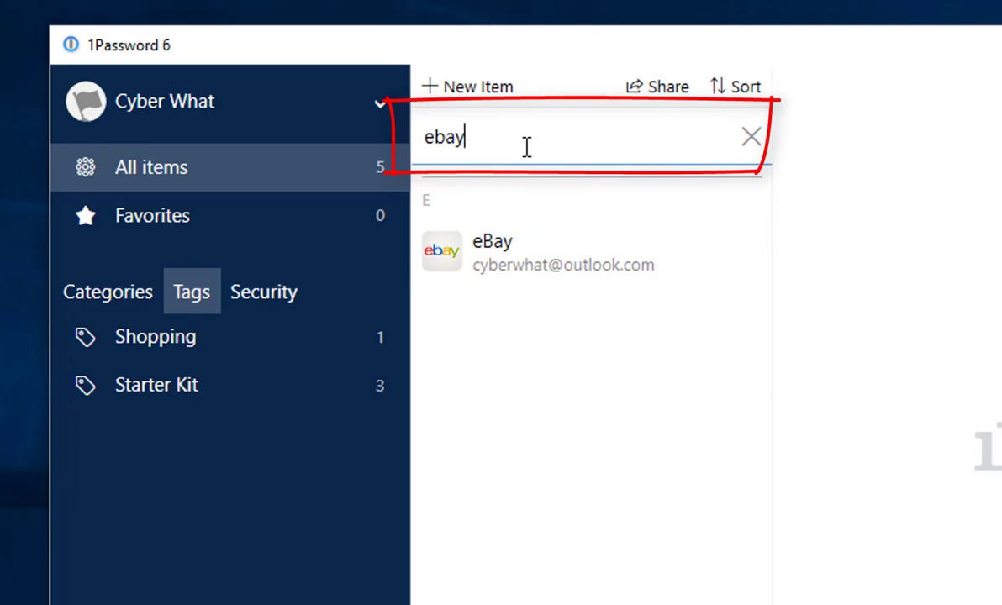
pyautogui.press('BackSpace')
pyautogui.press('BackSpace')
pyautogui.press('BackSpace')
pyautogui.press('BackSpace')
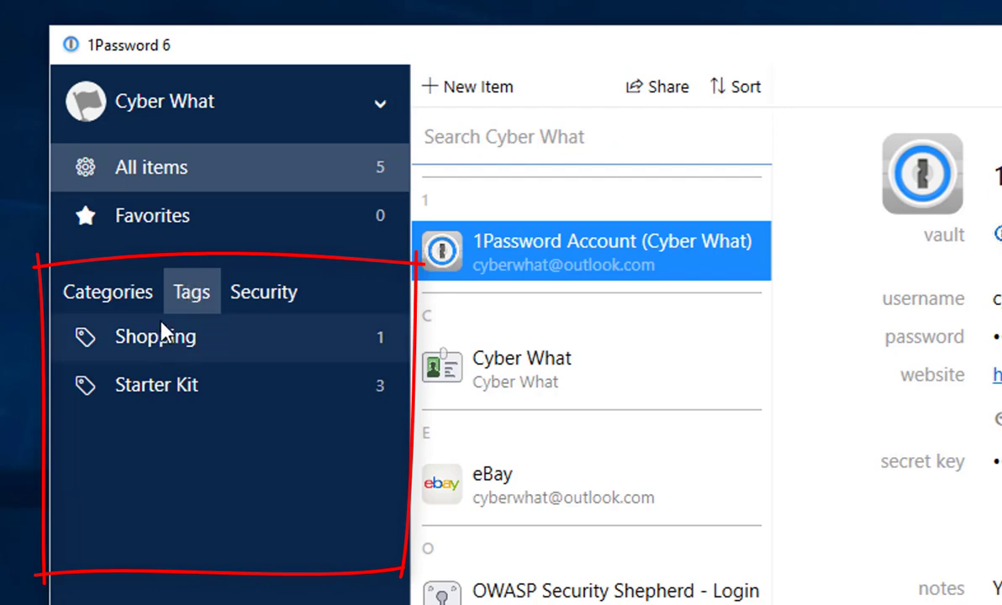
pyautogui.click(118, 292)
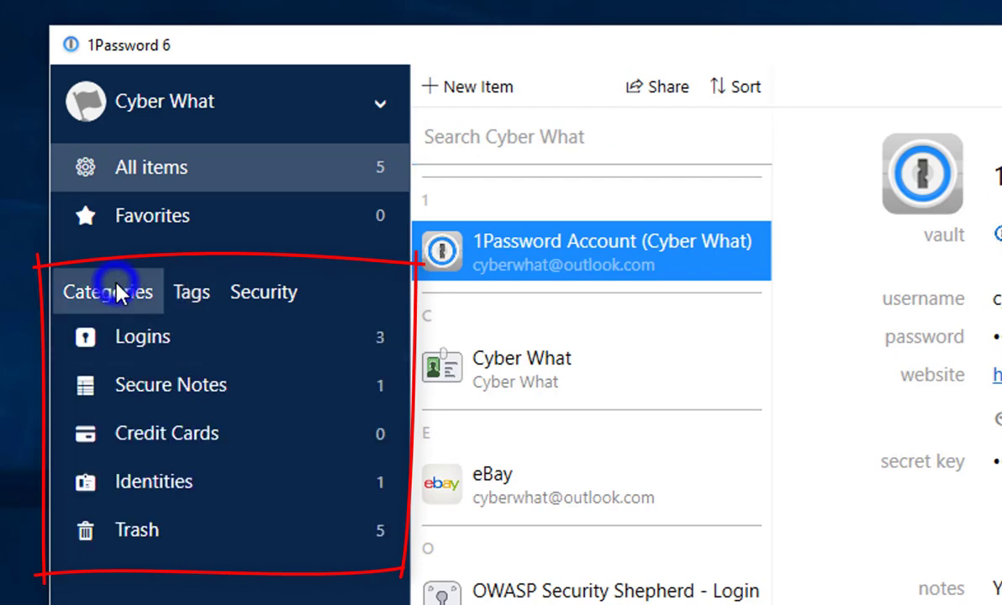
pyautogui.click(264, 309)
pyautogui.click(189, 295)
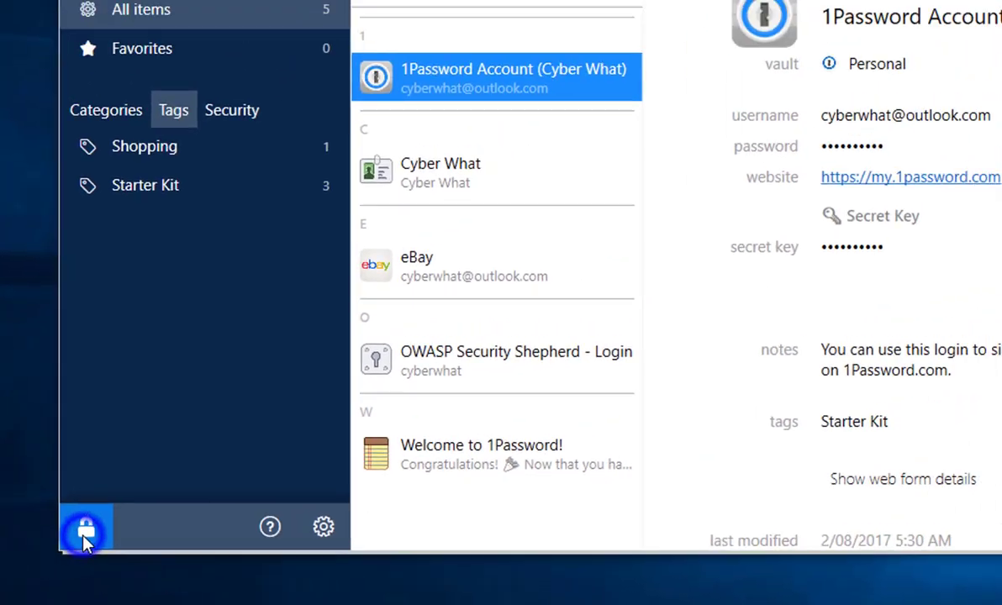
# Lock the vault, then unlock it again by re-entering the master password.
pyautogui.click(132, 514)
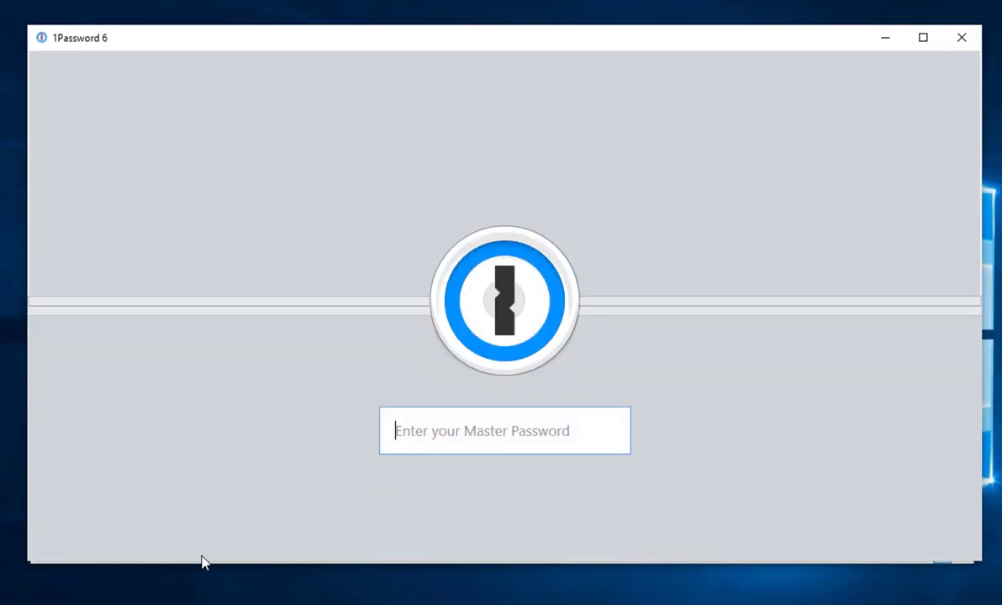
pyautogui.write('********')
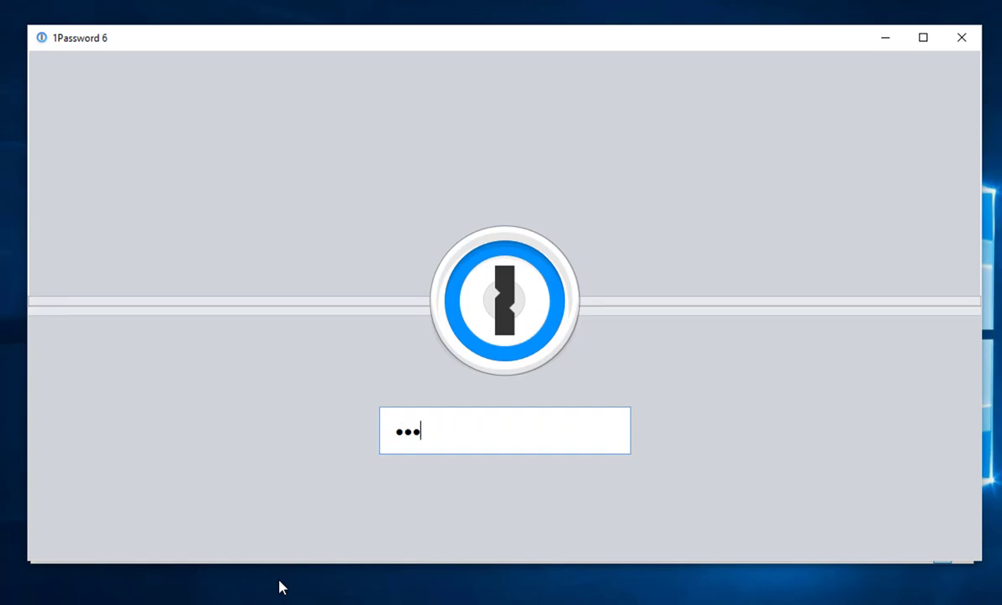
pyautogui.write('****************')
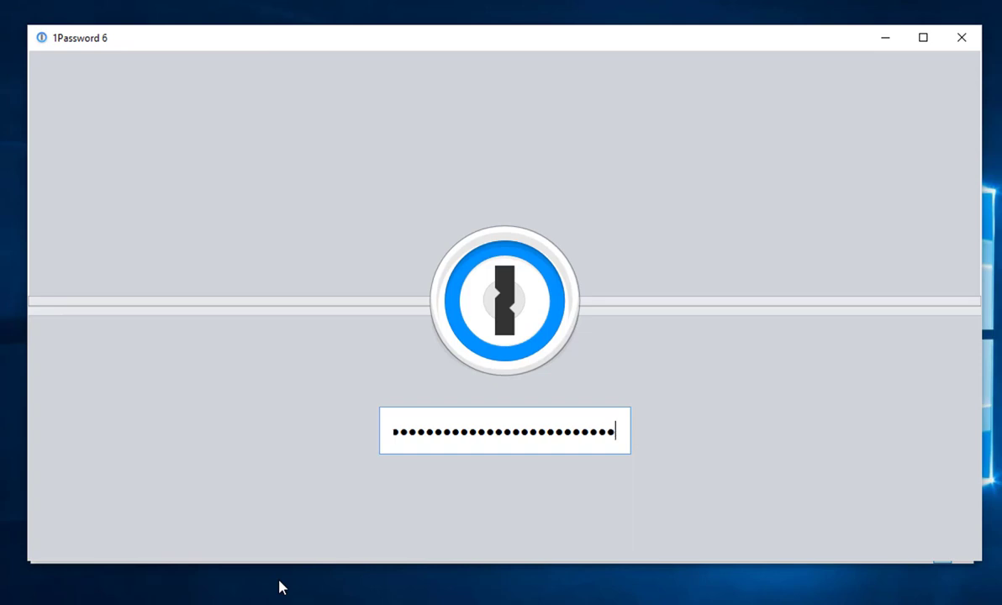
pyautogui.press('Return')
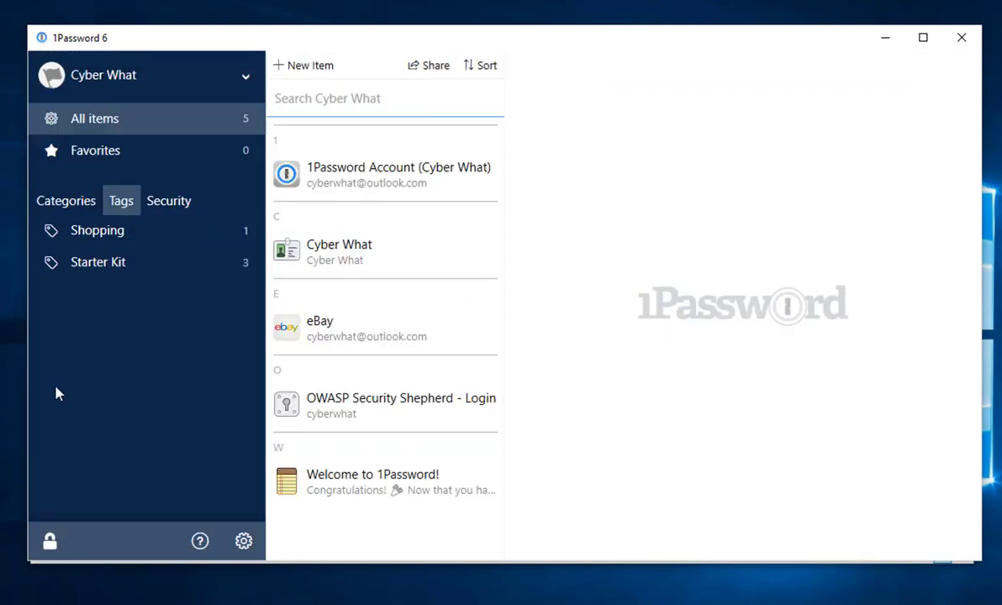
pyautogui.click(304, 64)
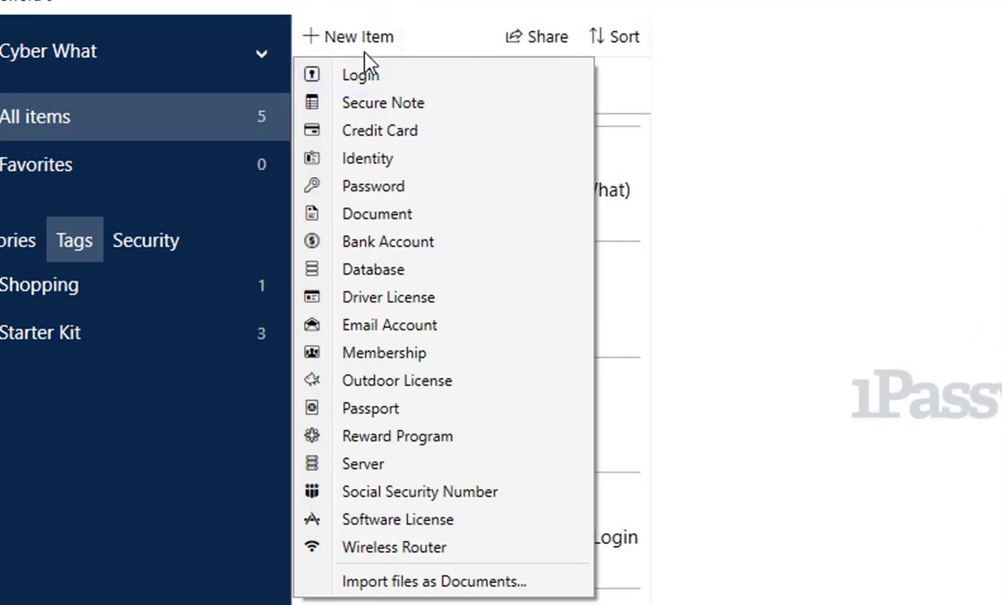
# Create a new Login item titled Facebook with the account's e-mail address as username.
pyautogui.click(454, 81)
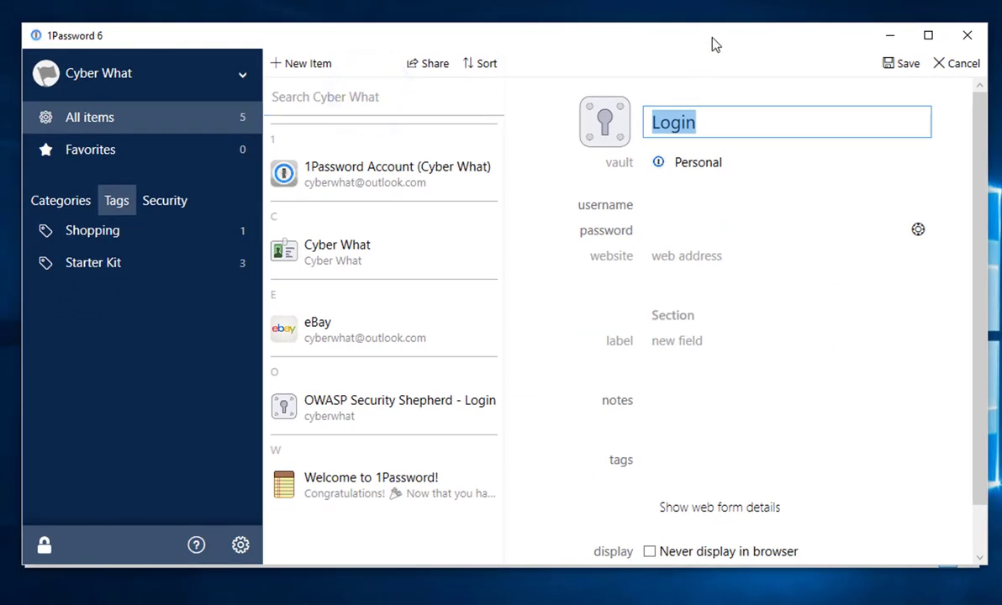
pyautogui.click(716, 120)
pyautogui.write('F')
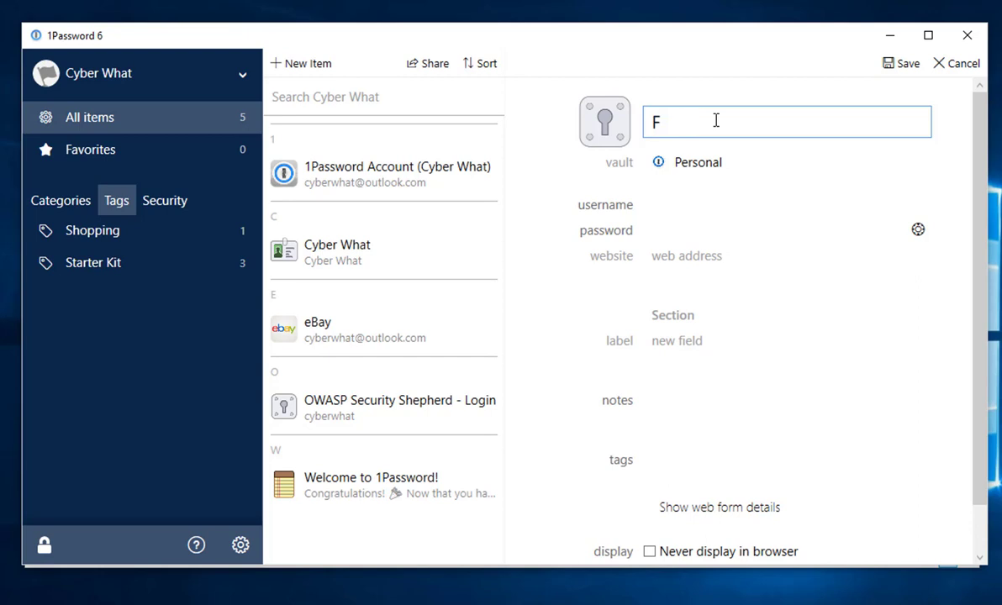
pyautogui.write('acebook')
pyautogui.click(650, 204)
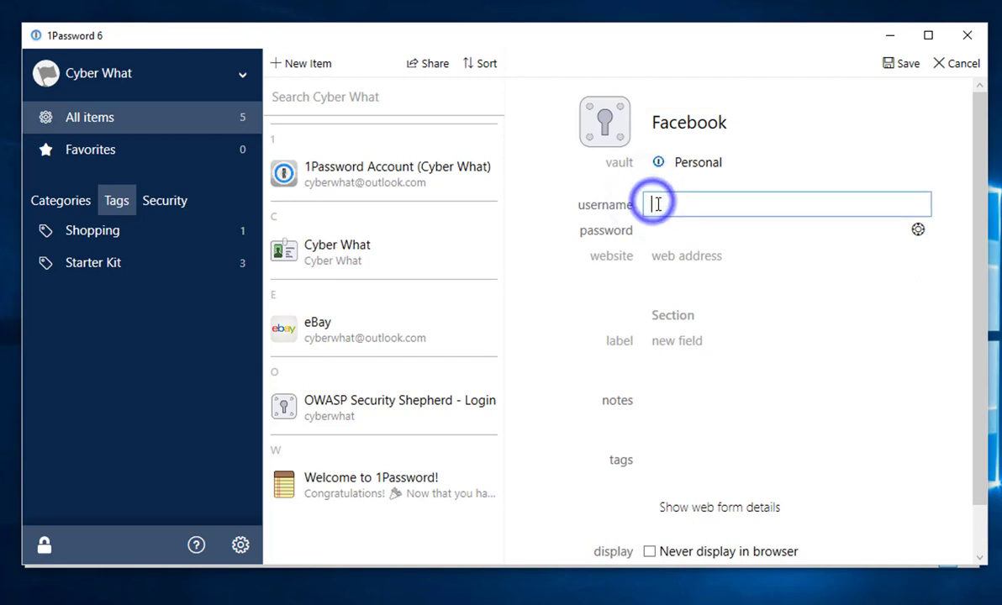
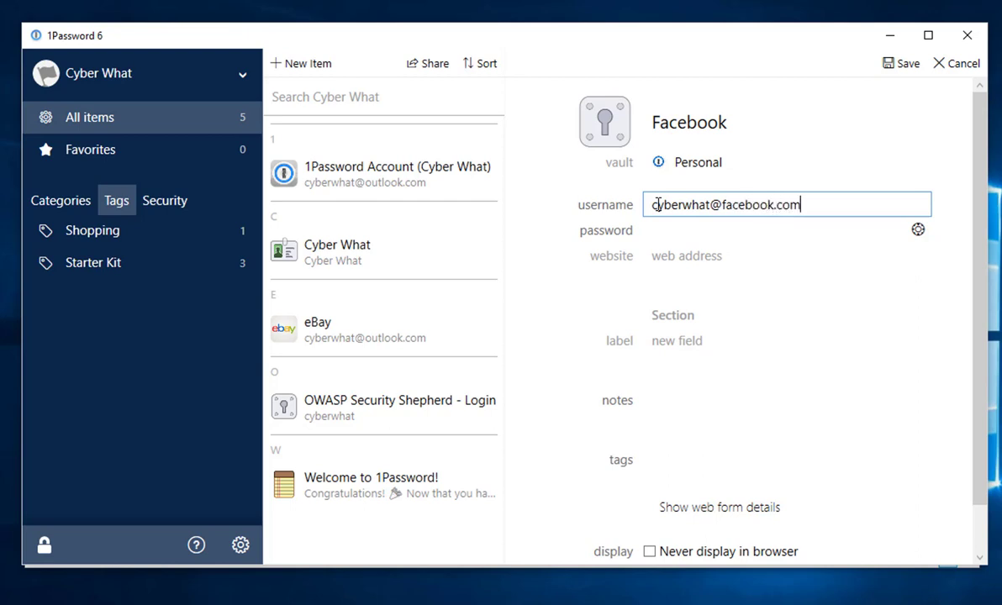
pyautogui.press('Tab')
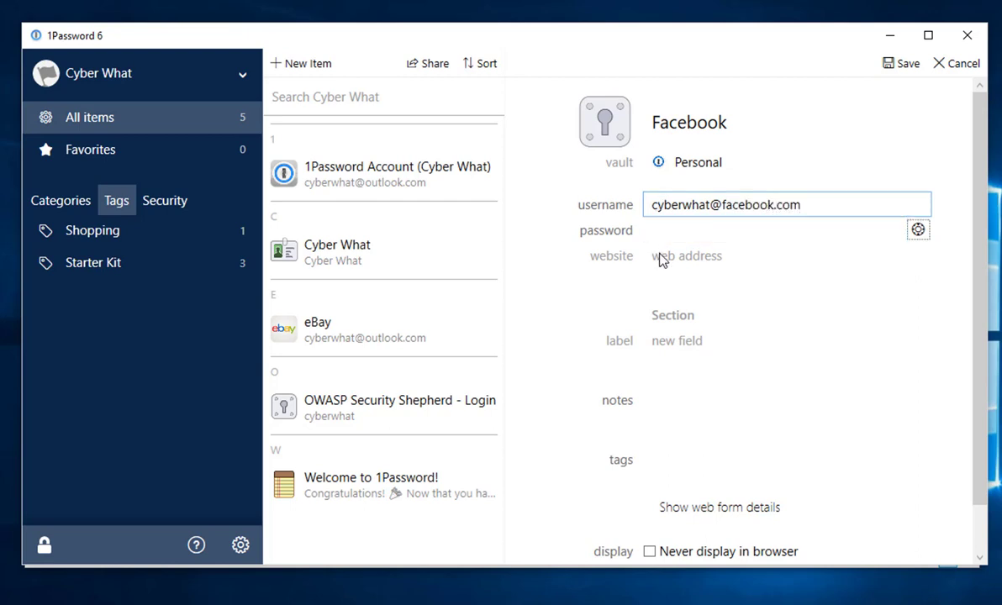
# Add the tags Social and Media to the Facebook login.
pyautogui.click(662, 461)
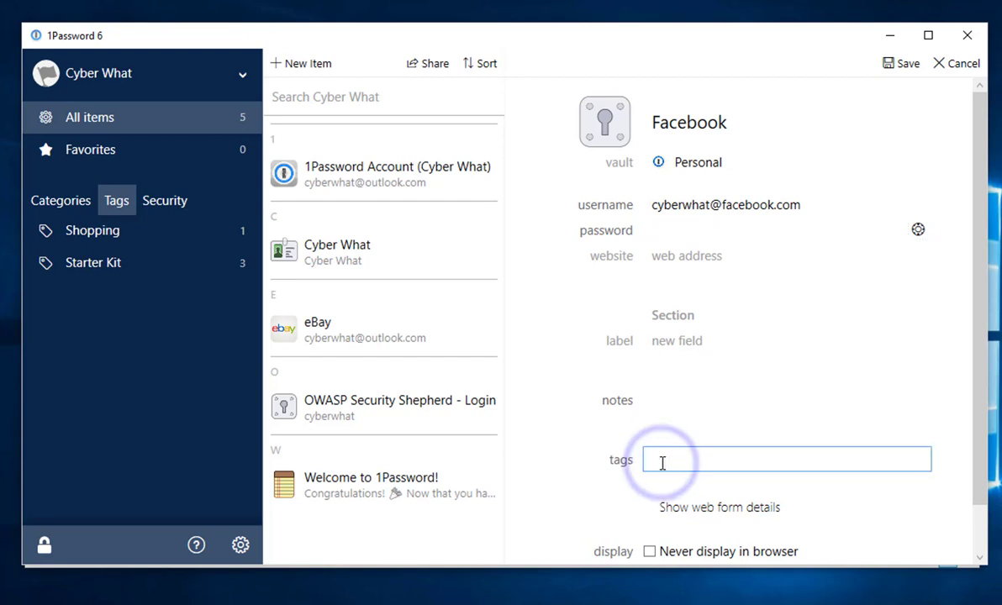
pyautogui.write('Social ')
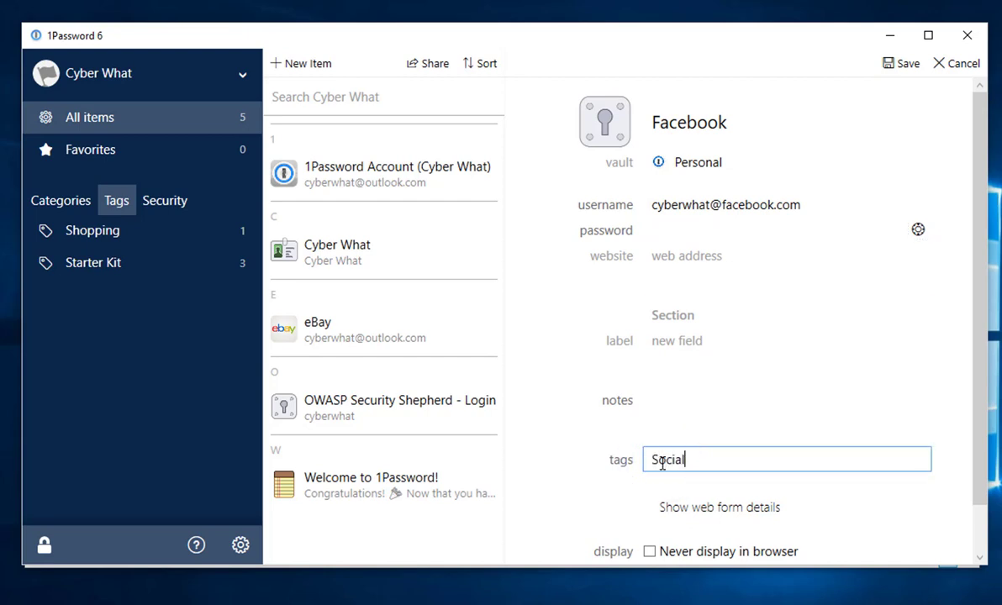
pyautogui.write('Media')
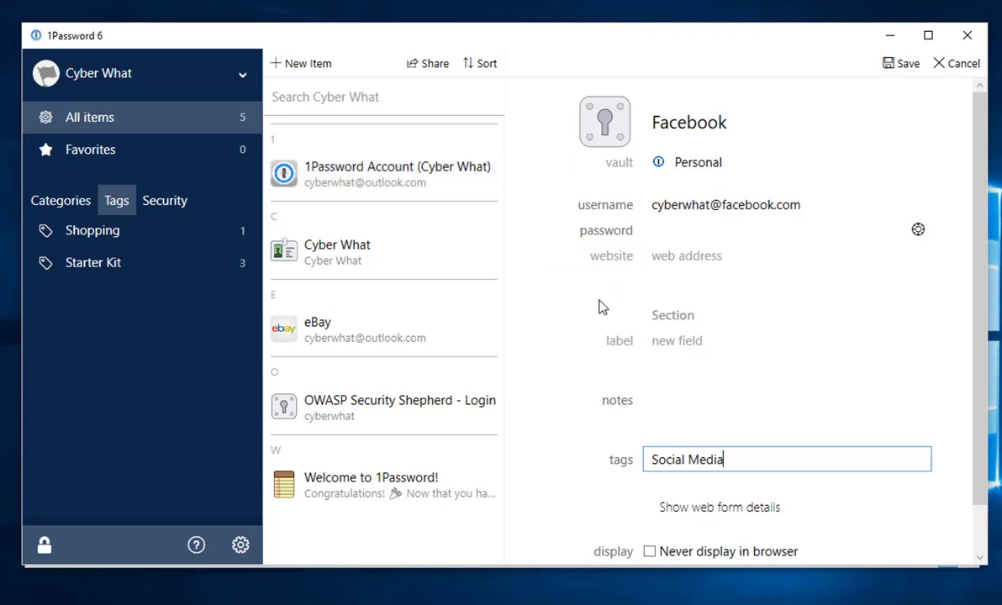
pyautogui.click(668, 230)
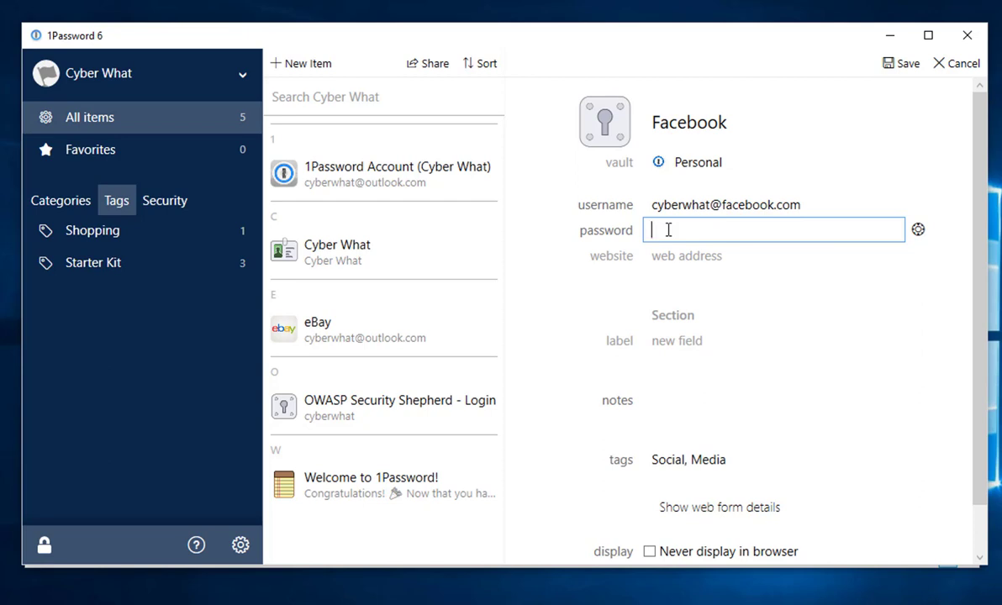
# Generate a password, adjust its length, and keep digits and symbols enabled.
pyautogui.write('password')
pyautogui.press('BackSpace')
pyautogui.press('BackSpace')
pyautogui.press('BackSpace')
pyautogui.press('BackSpace')
pyautogui.press('BackSpace')
pyautogui.press('BackSpace')
pyautogui.press('BackSpace')
pyautogui.press('BackSpace')
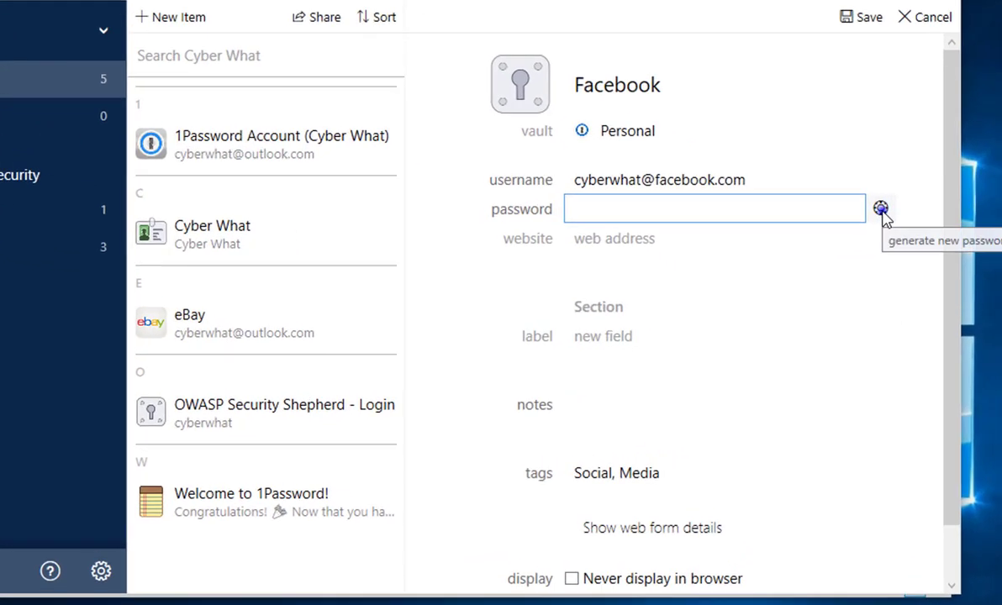
pyautogui.click(881, 209)
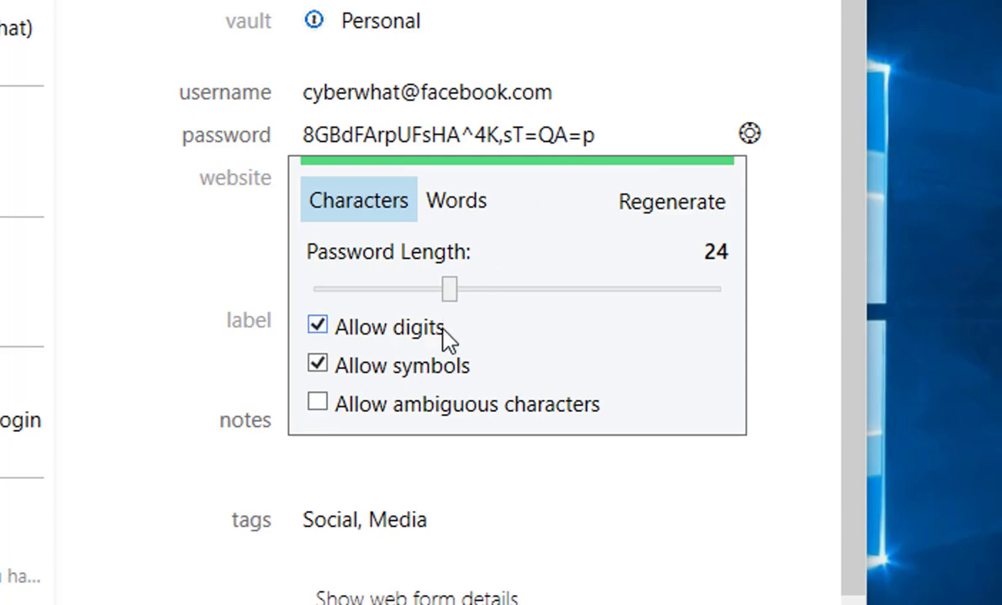
pyautogui.moveTo(450, 290)
pyautogui.mouseDown()
pyautogui.moveTo(515, 309)
pyautogui.moveTo(665, 304)
pyautogui.moveTo(397, 298)
pyautogui.moveTo(454, 303)
pyautogui.mouseUp()
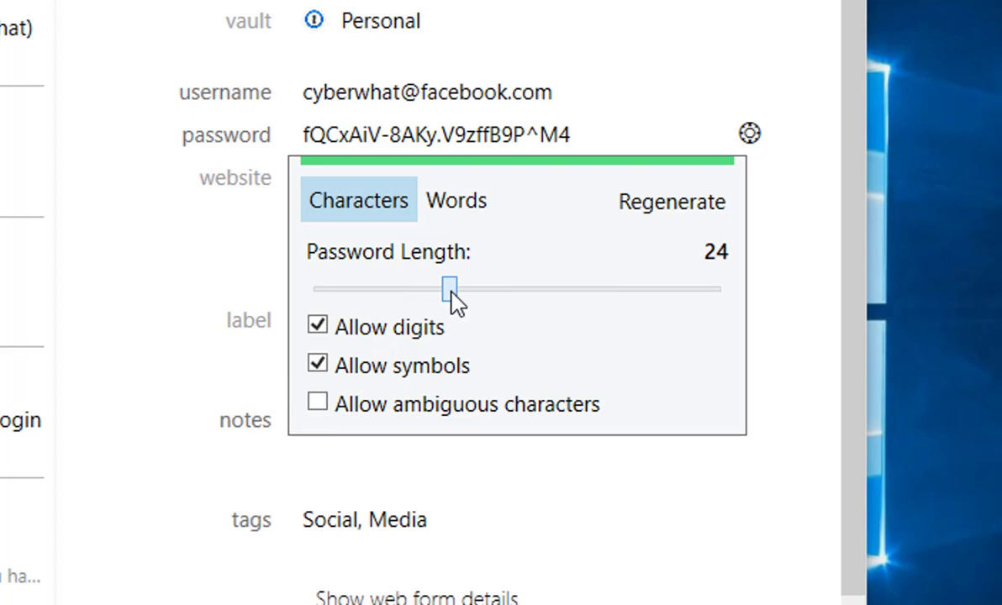
pyautogui.click(375, 329)
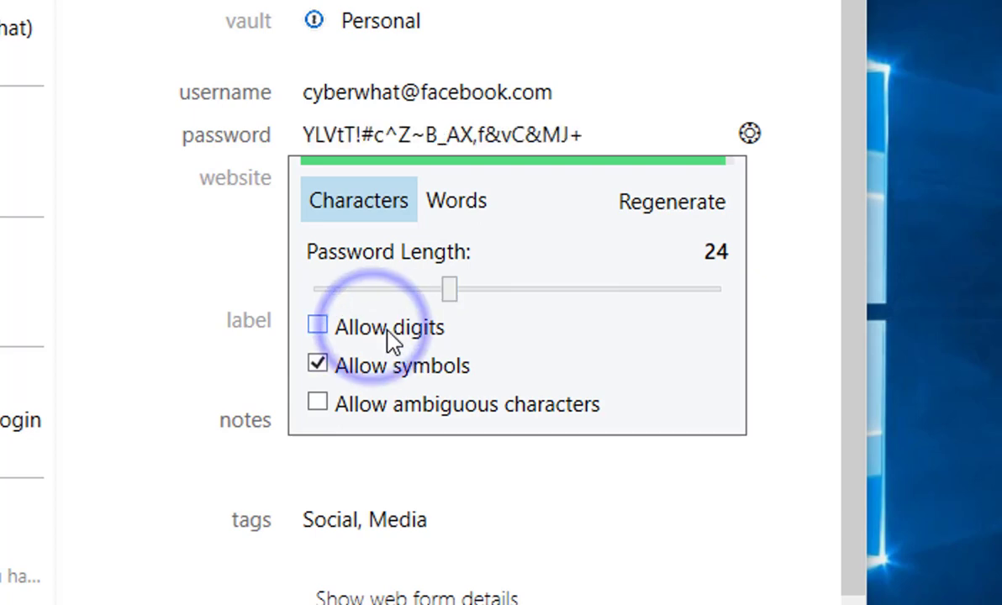
pyautogui.click(390, 330)
pyautogui.click(397, 372)
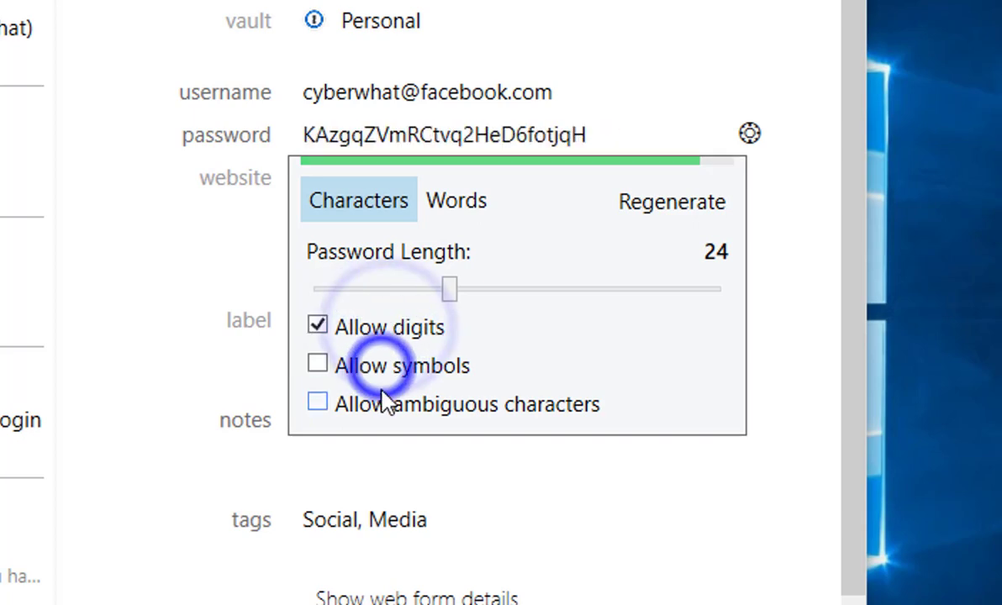
pyautogui.click(404, 376)
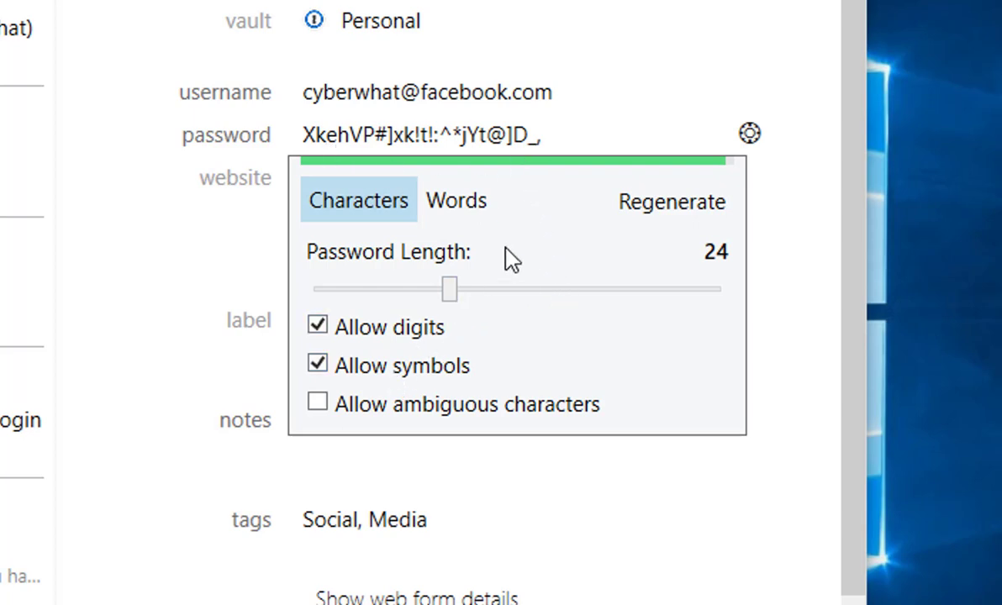
# Try a words-based password with hyphen, comma and space separators, then return to 24 characters.
pyautogui.click(463, 203)
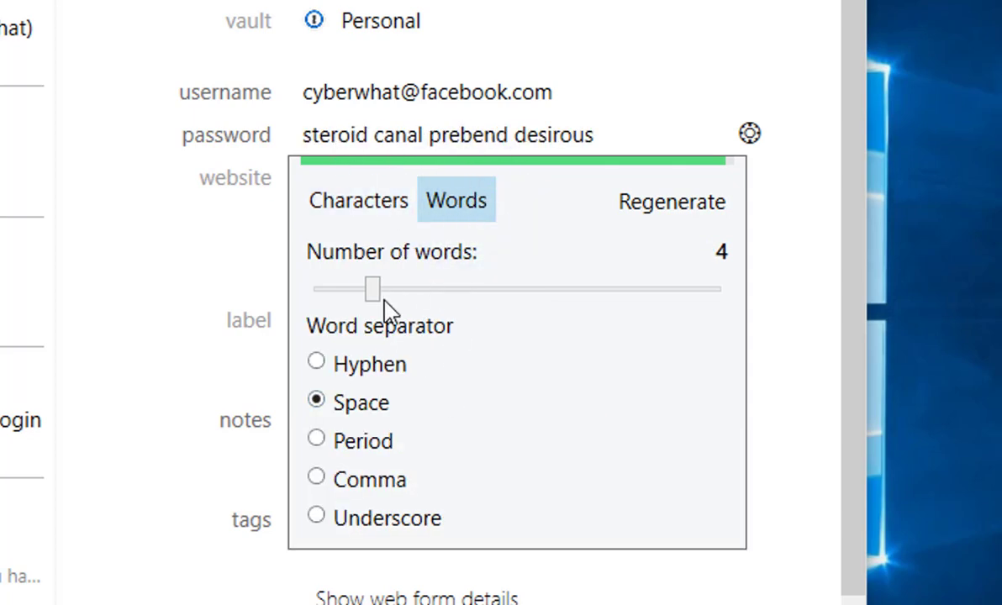
pyautogui.moveTo(372, 294); pyautogui.dragTo(446, 296)
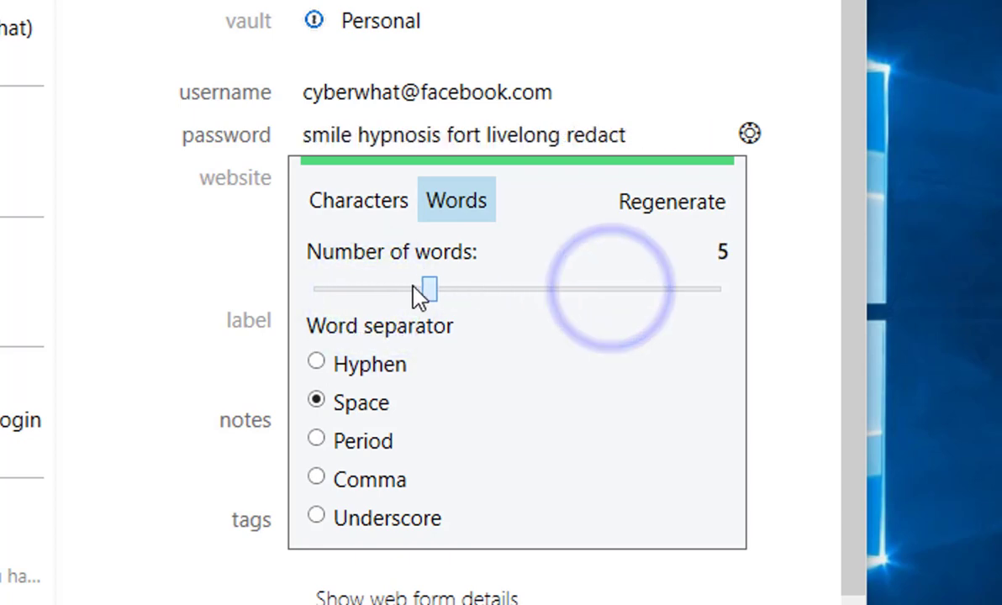
pyautogui.click(370, 364)
pyautogui.click(360, 476)
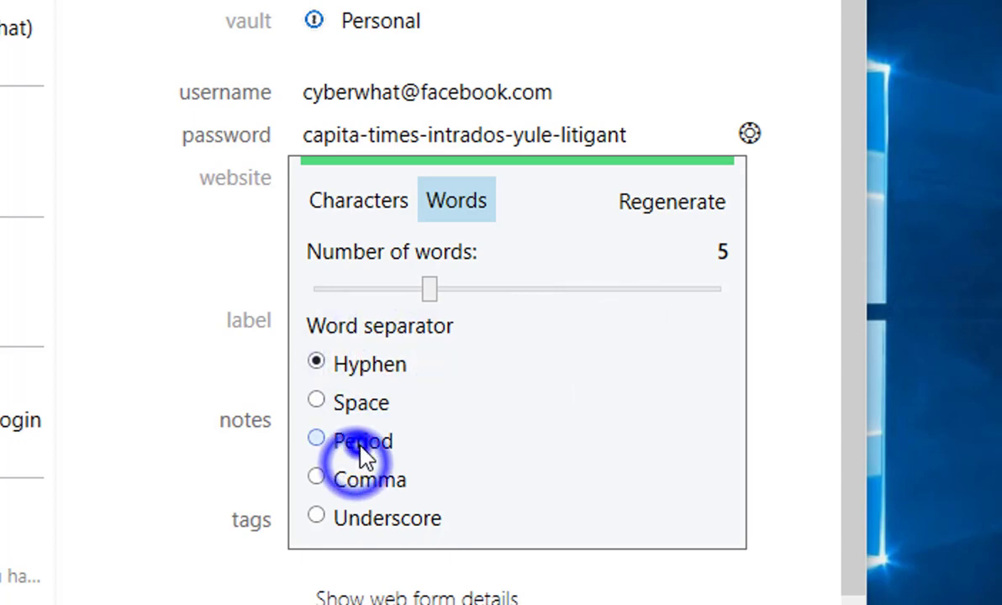
pyautogui.click(367, 410)
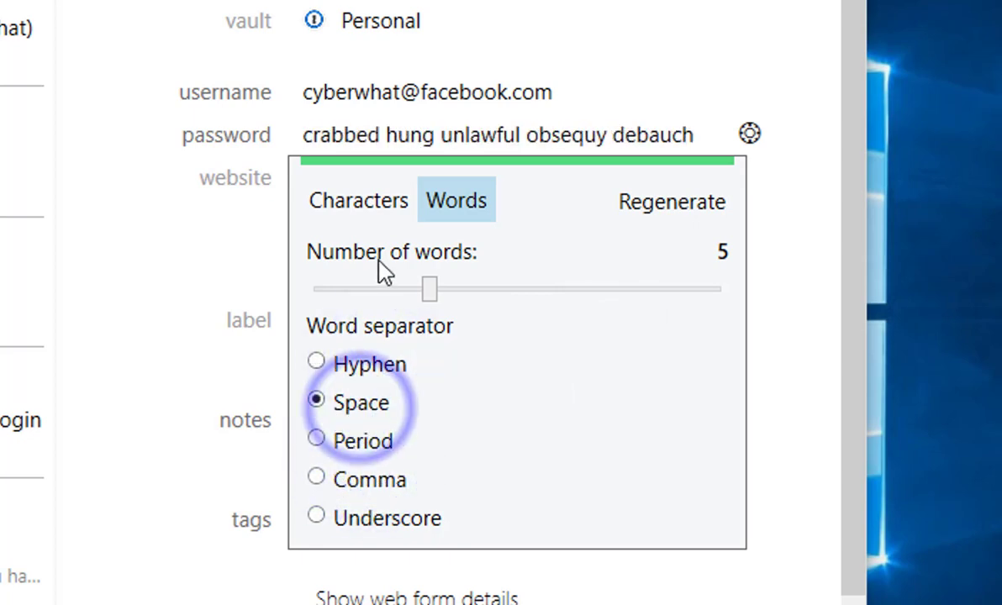
pyautogui.click(380, 214)
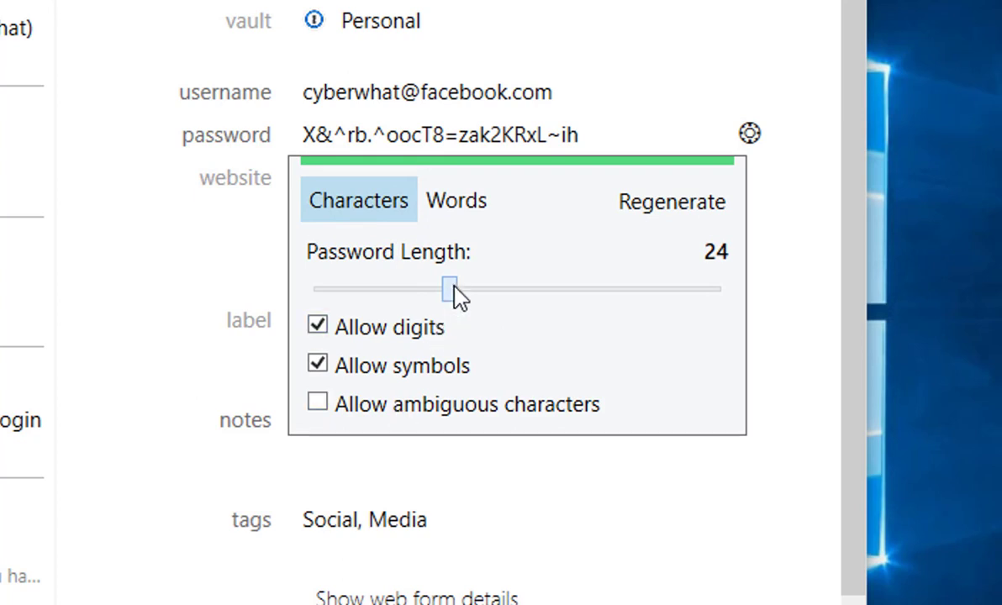
pyautogui.click(455, 294)
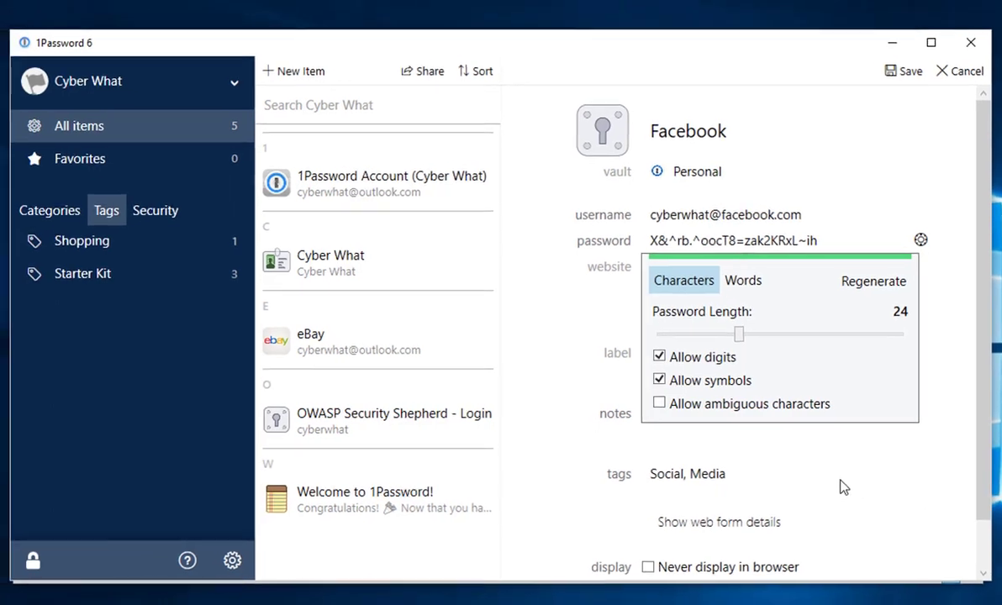
# Close the generator and briefly reveal, then hide, the generated Facebook password.
pyautogui.click(618, 528)
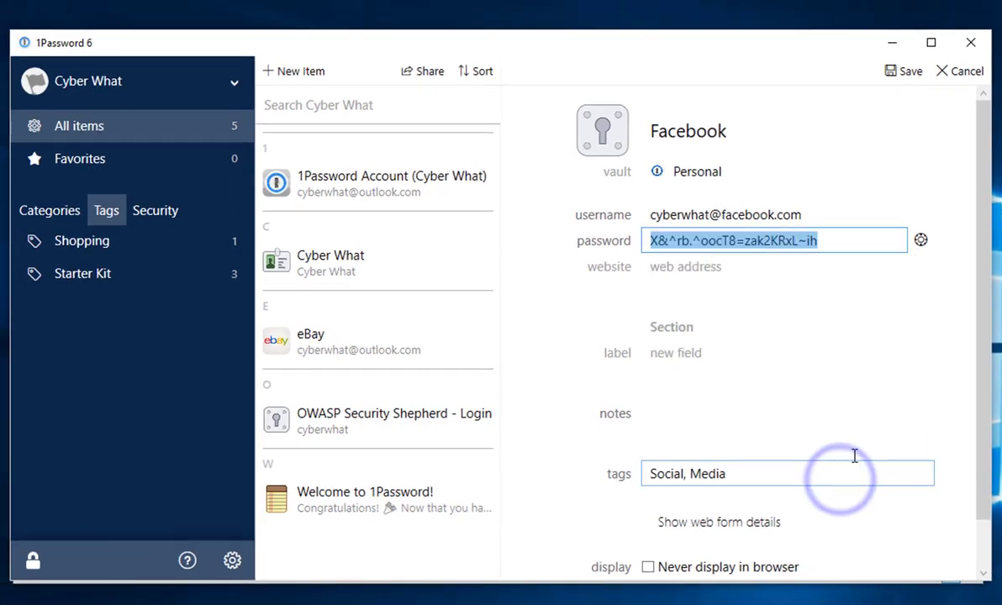
pyautogui.click(897, 385)
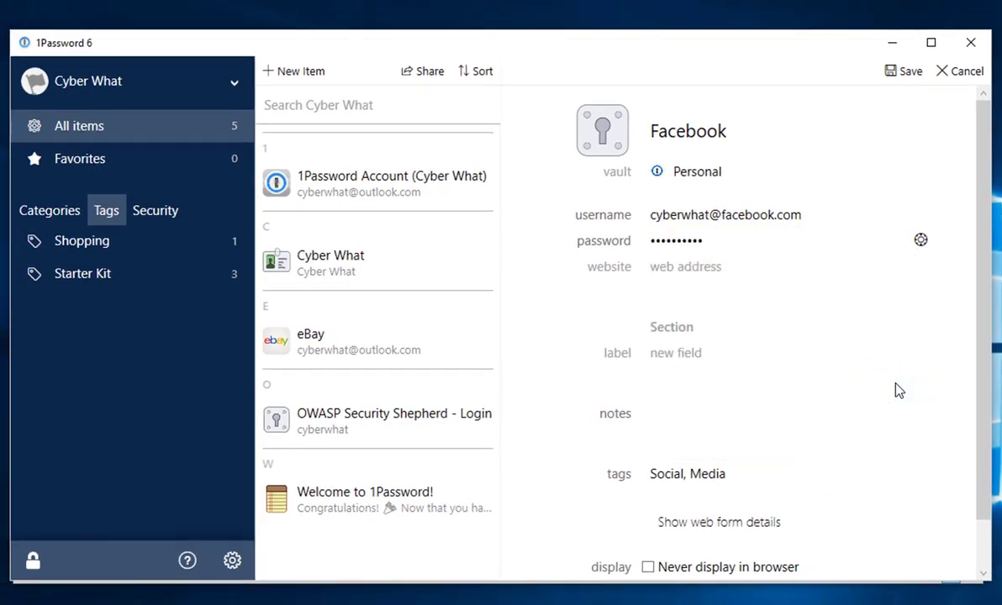
pyautogui.click(782, 242)
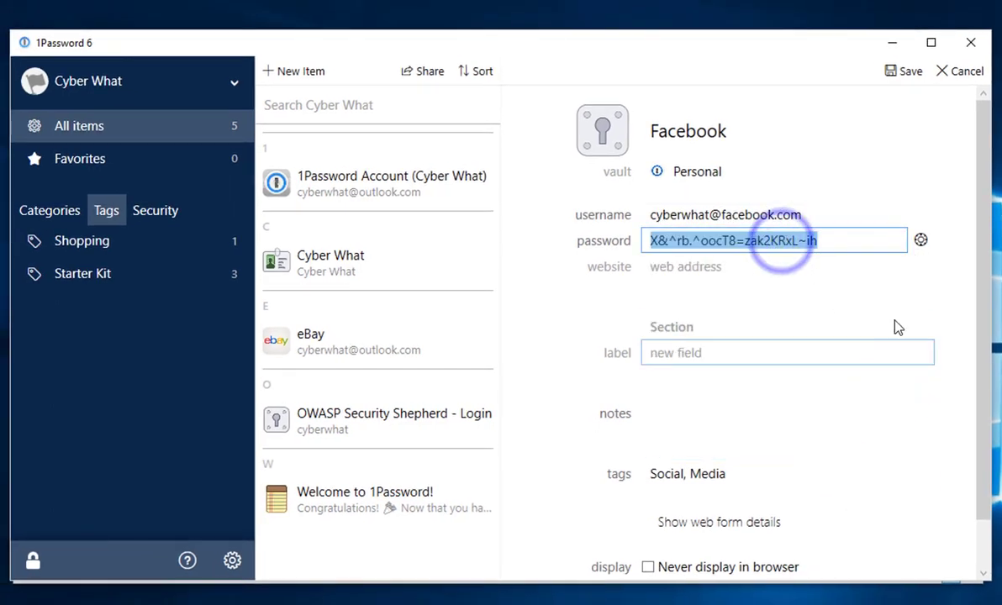
pyautogui.click(968, 299)
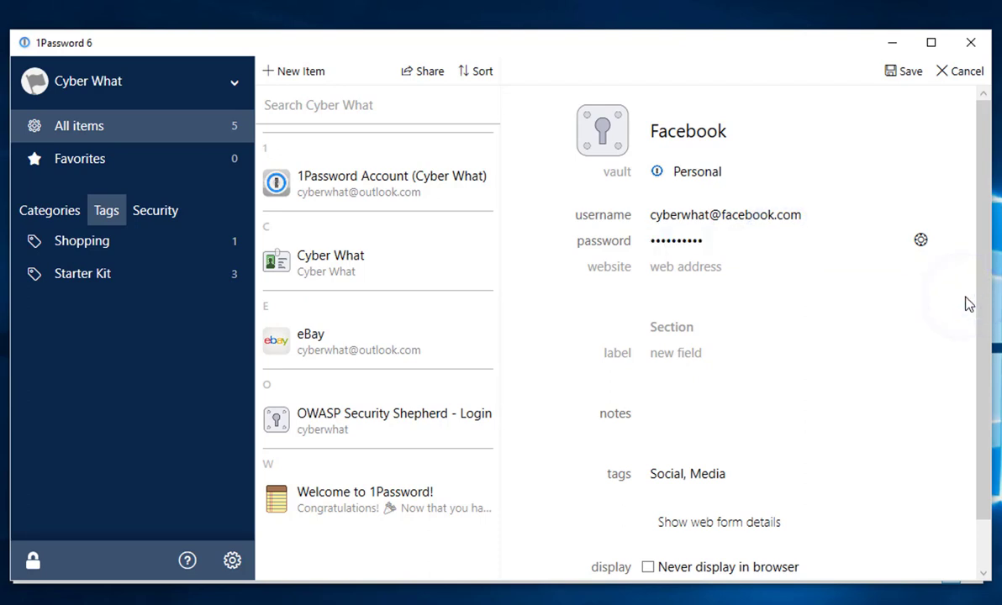
pyautogui.scroll(-1, 967, 305)
pyautogui.scroll(1, 967, 305)
# Save the login, browse the Social, Media and Shopping tags, and select Facebook under Social.
pyautogui.click(901, 74)
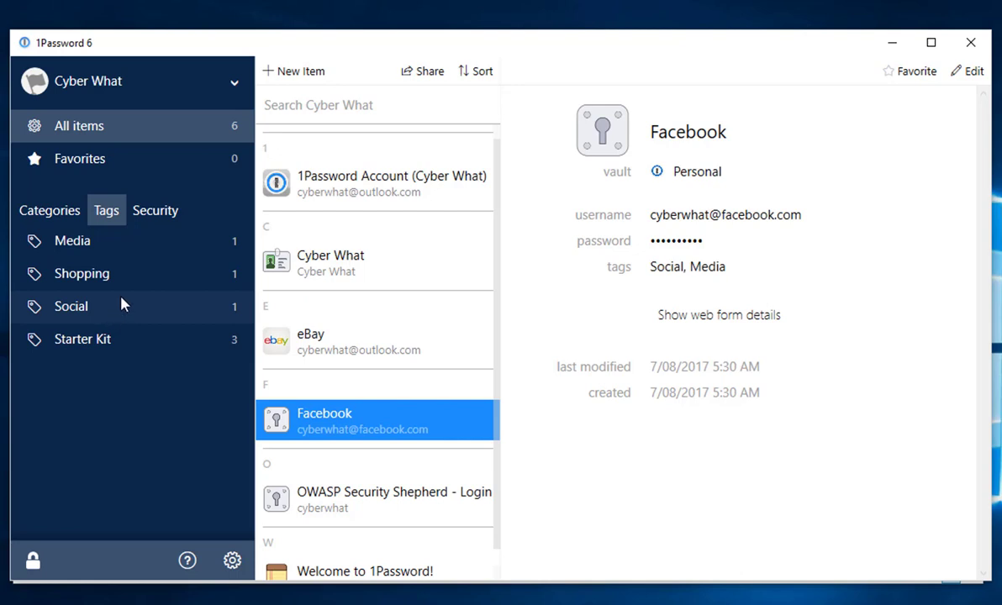
pyautogui.click(119, 318)
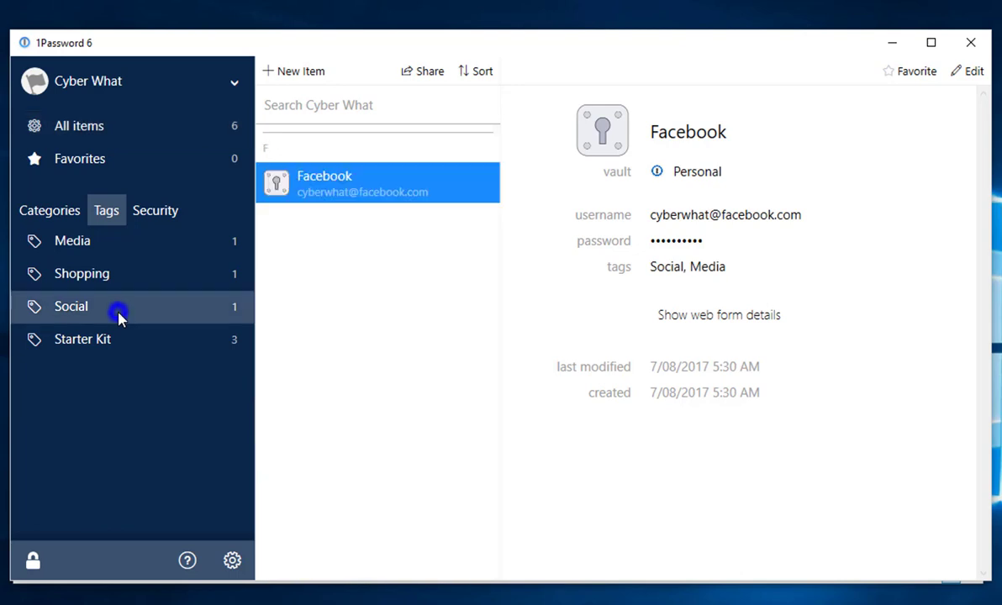
pyautogui.click(110, 245)
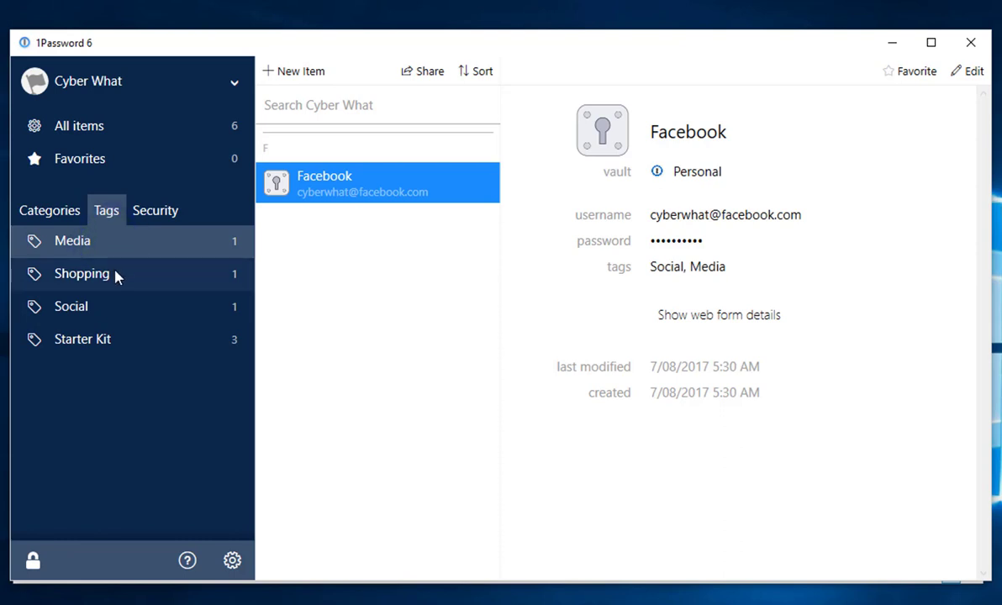
pyautogui.click(116, 275)
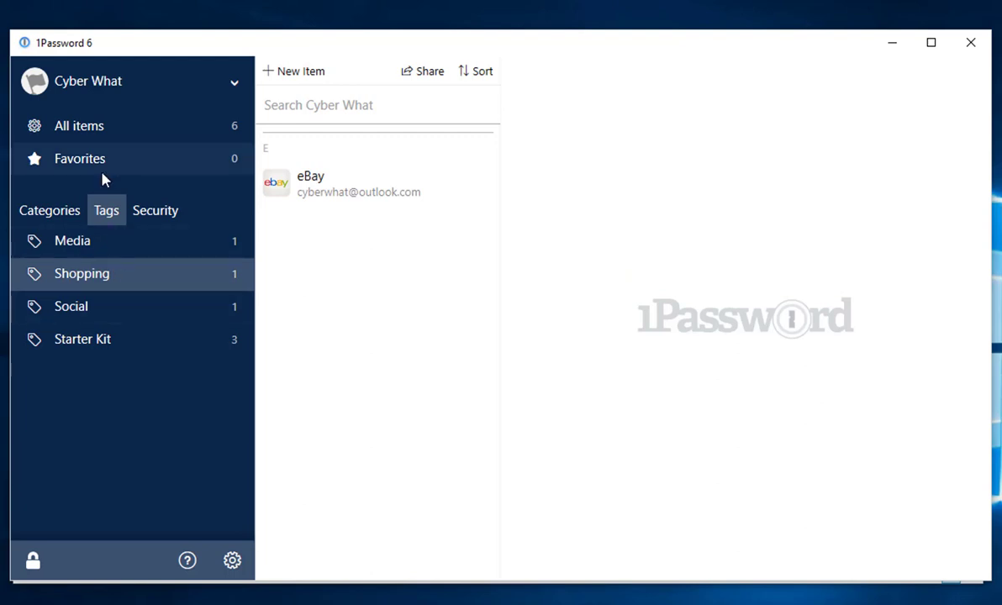
pyautogui.click(104, 306)
pyautogui.click(351, 188)
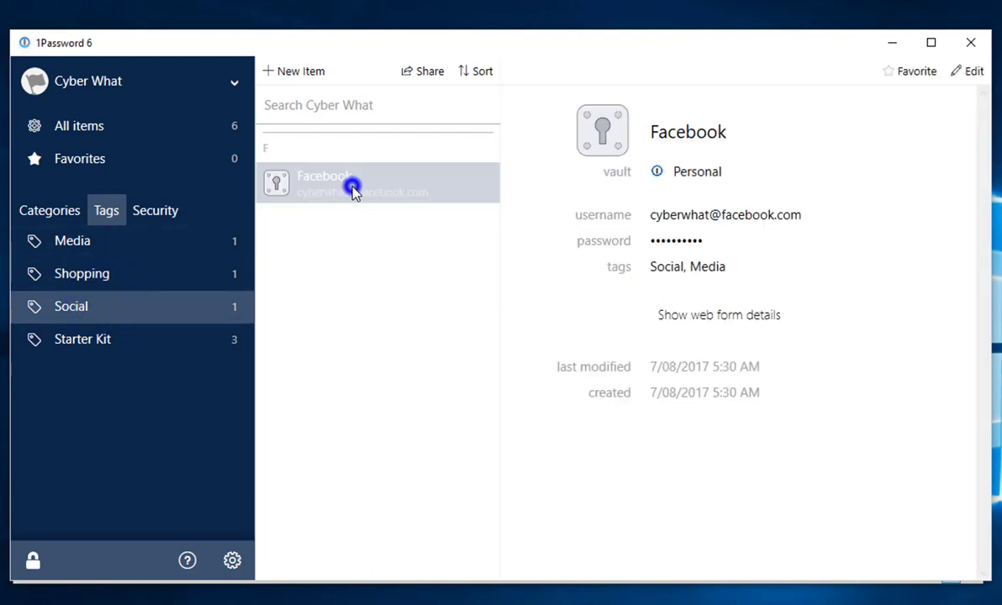
# Delete the Media tag from the Facebook login so only Social remains, and save it.
pyautogui.click(976, 74)
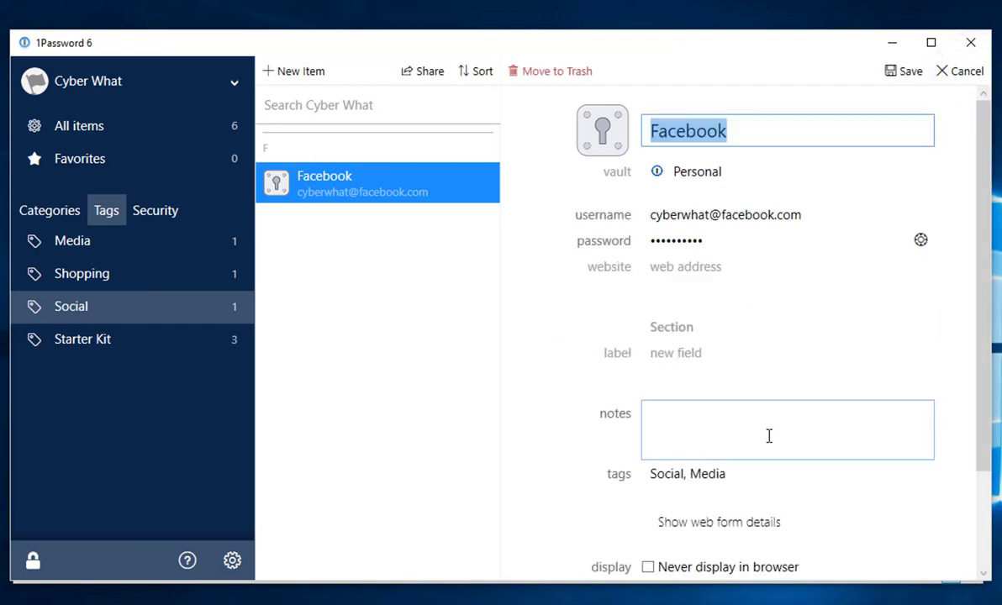
pyautogui.doubleClick(744, 473)
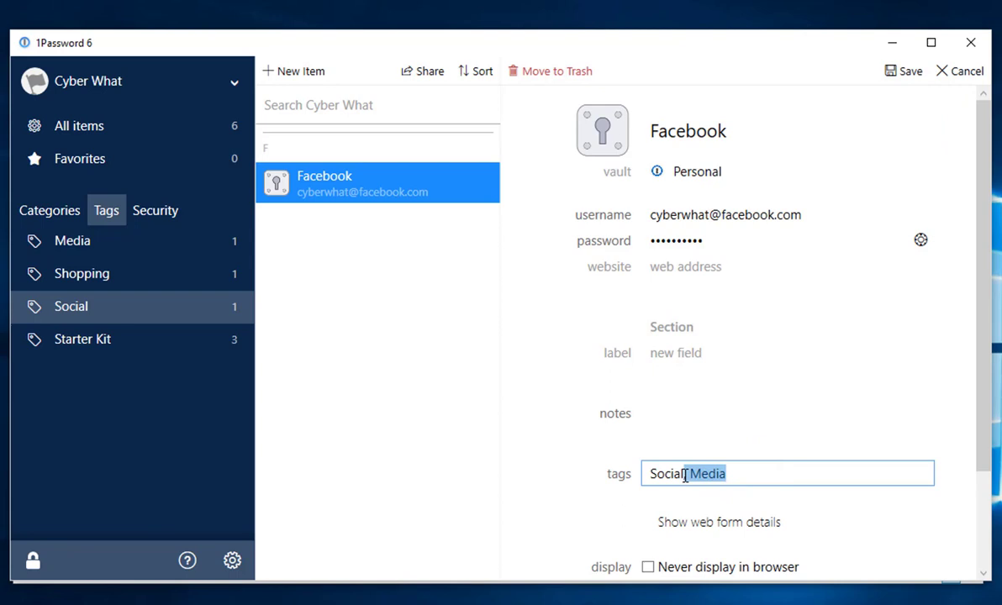
pyautogui.press('BackSpace')
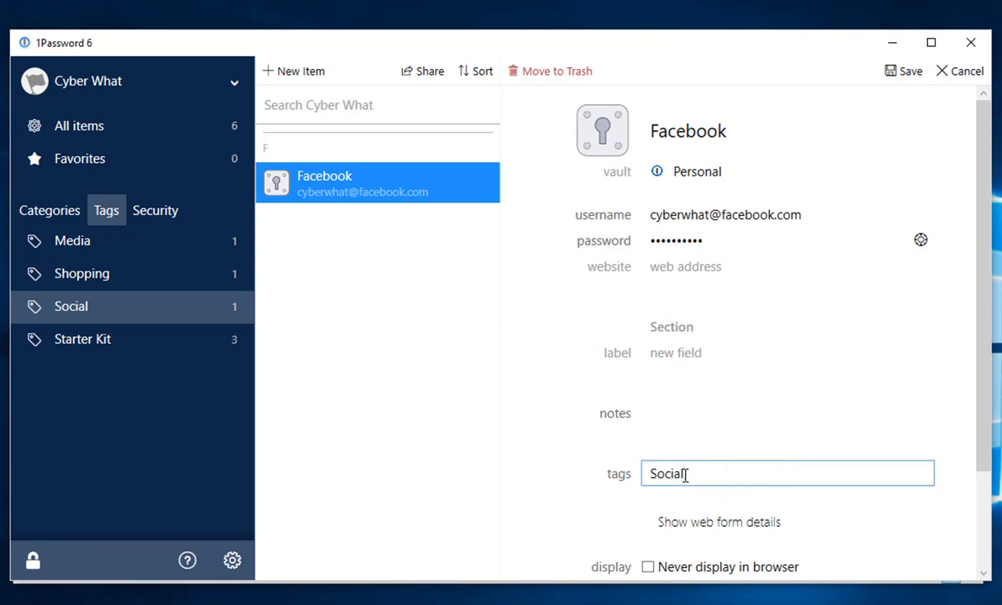
pyautogui.click(898, 74)
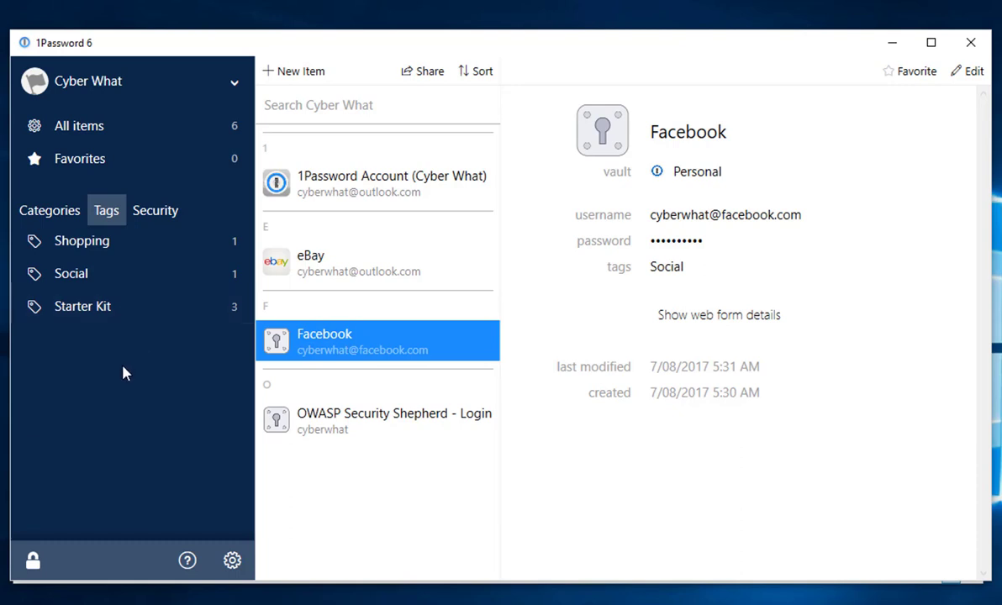
pyautogui.hotkey('alt', 'Tab')
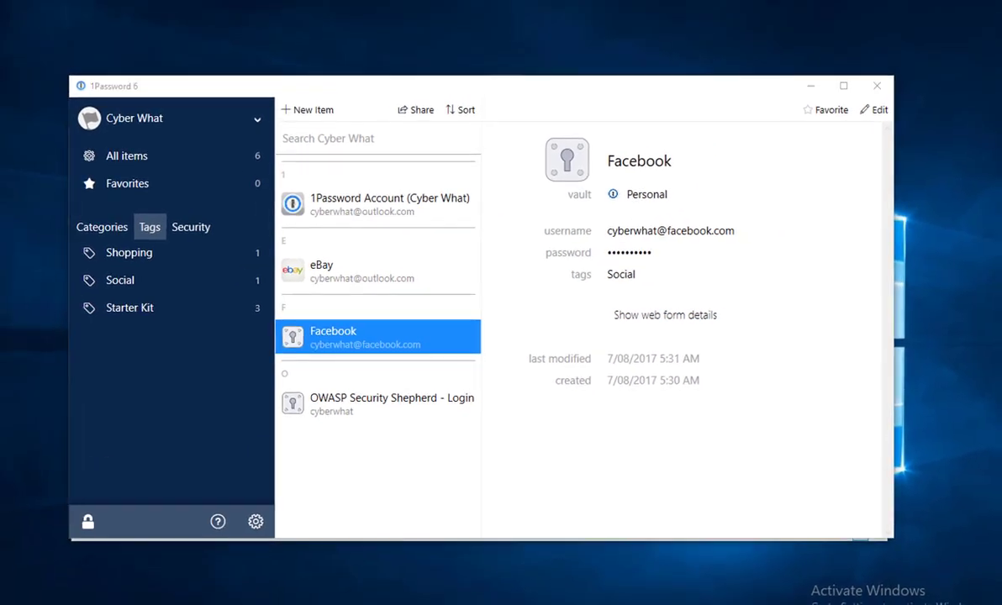
pyautogui.click(419, 41)
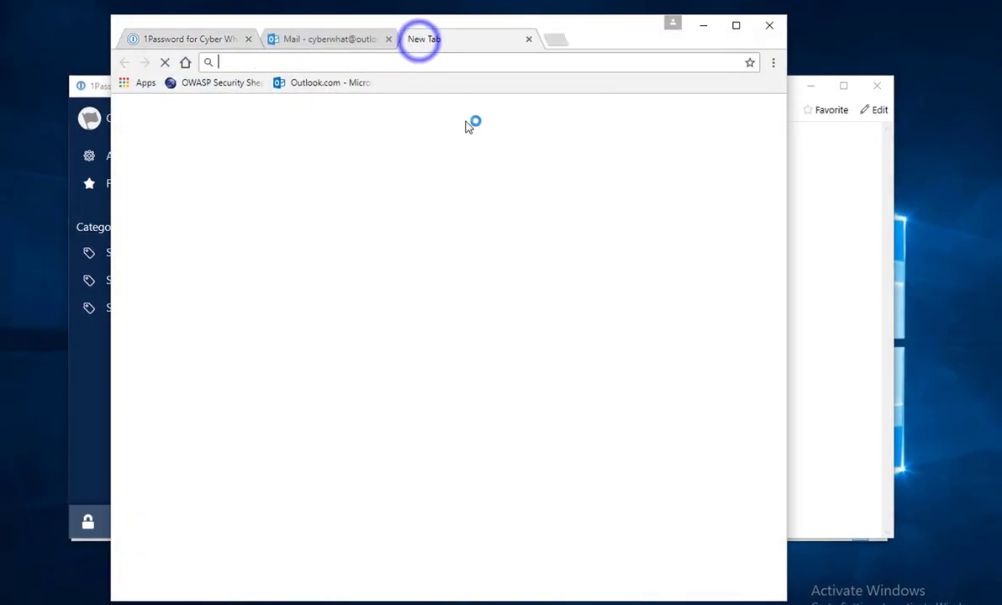
pyautogui.write('www.ebay.com.au')
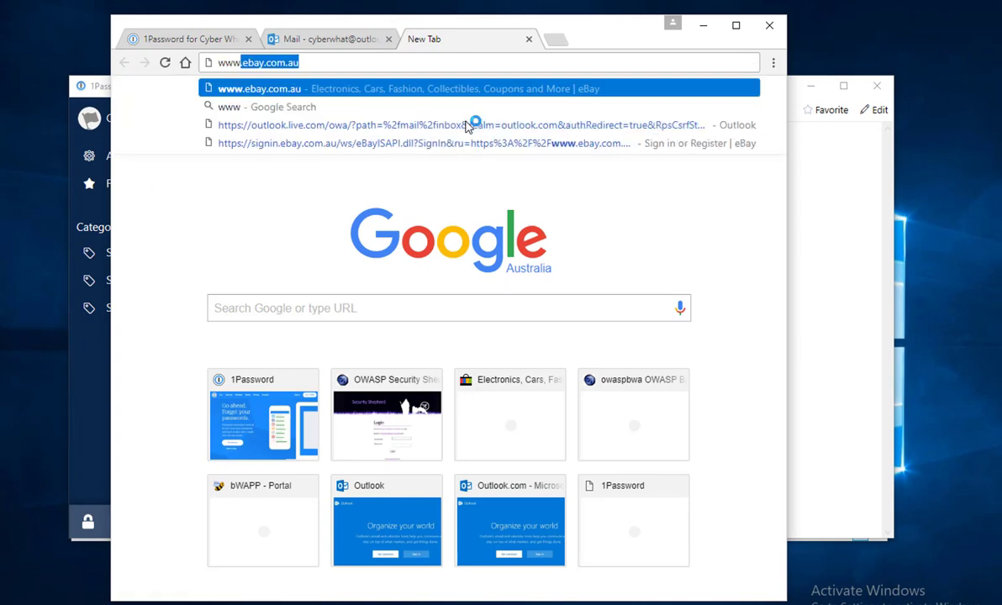
pyautogui.press('Return')
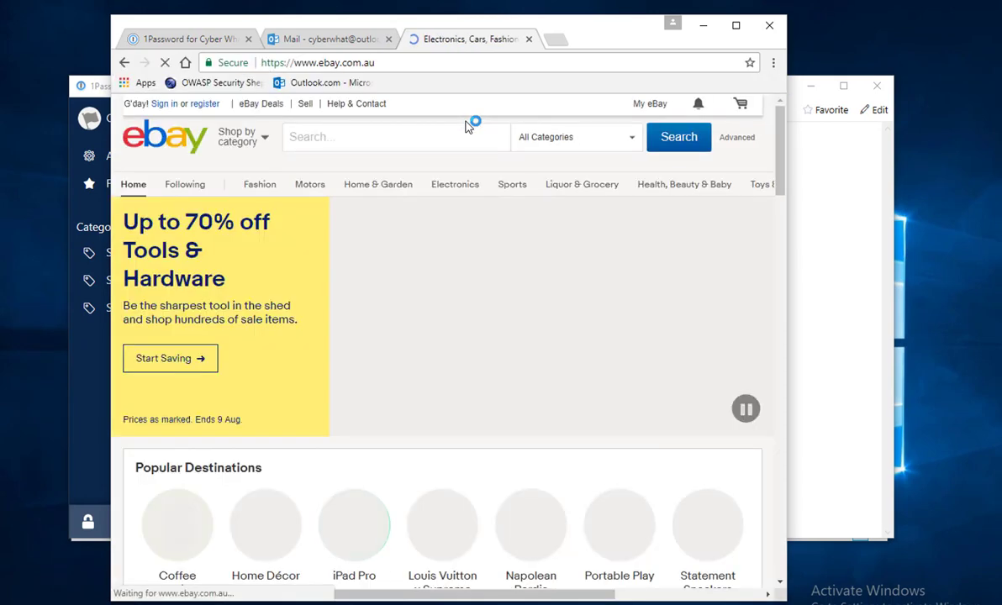
pyautogui.click(161, 106)
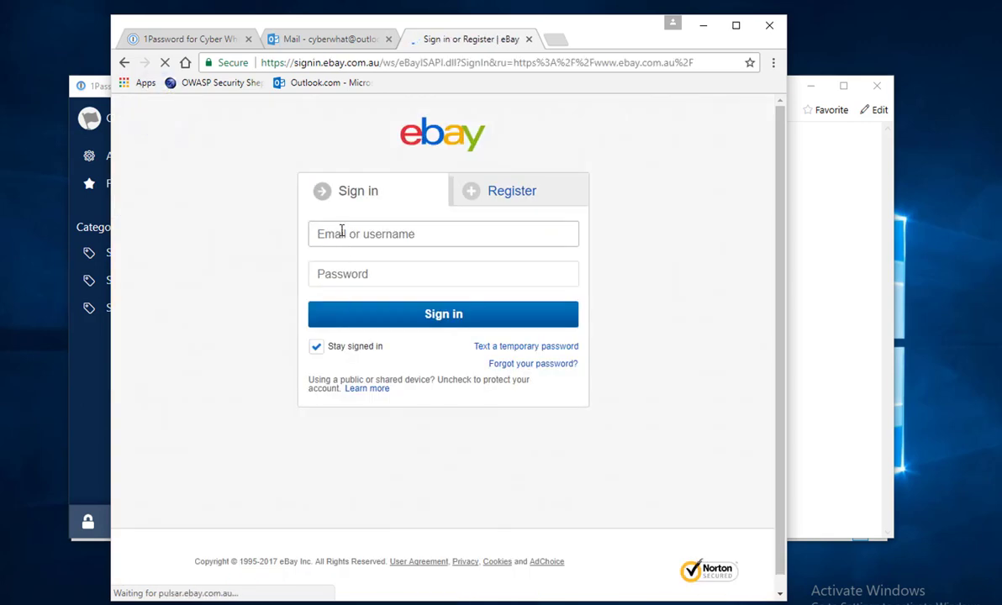
# Enter the account e-mail address in the Email or username field, then move to Password.
pyautogui.click(341, 229)
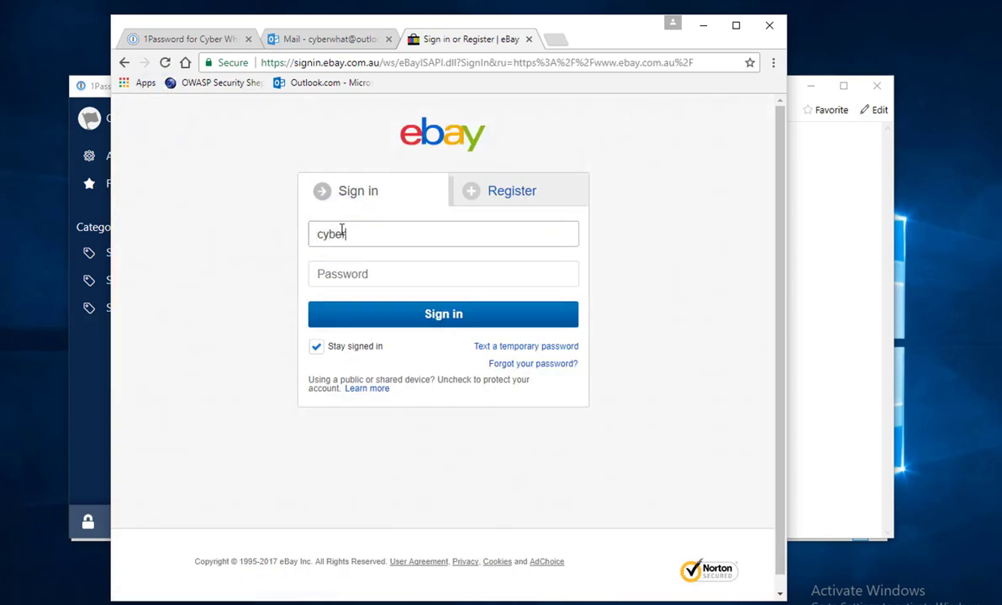
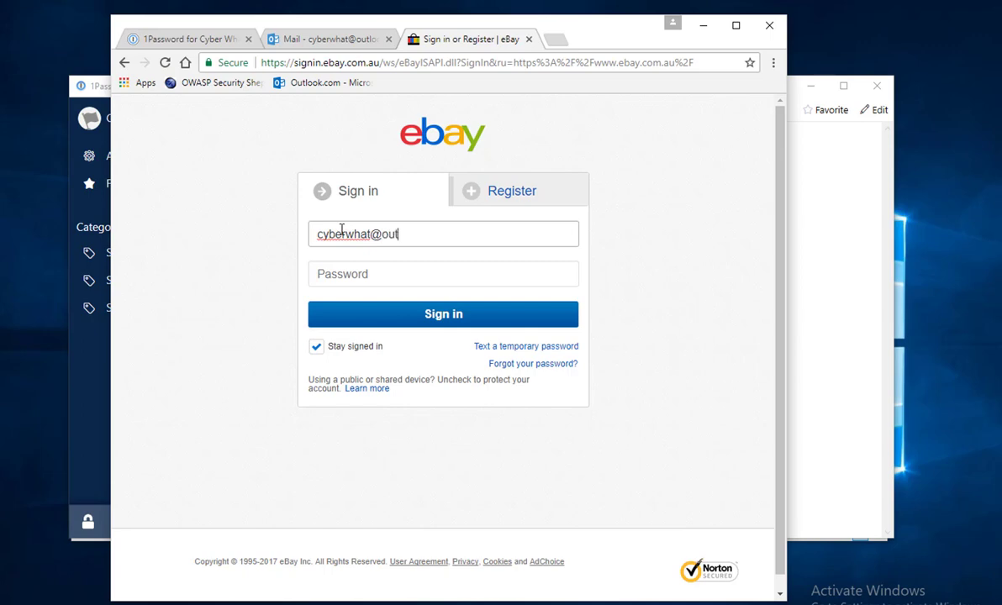
pyautogui.click(345, 271)
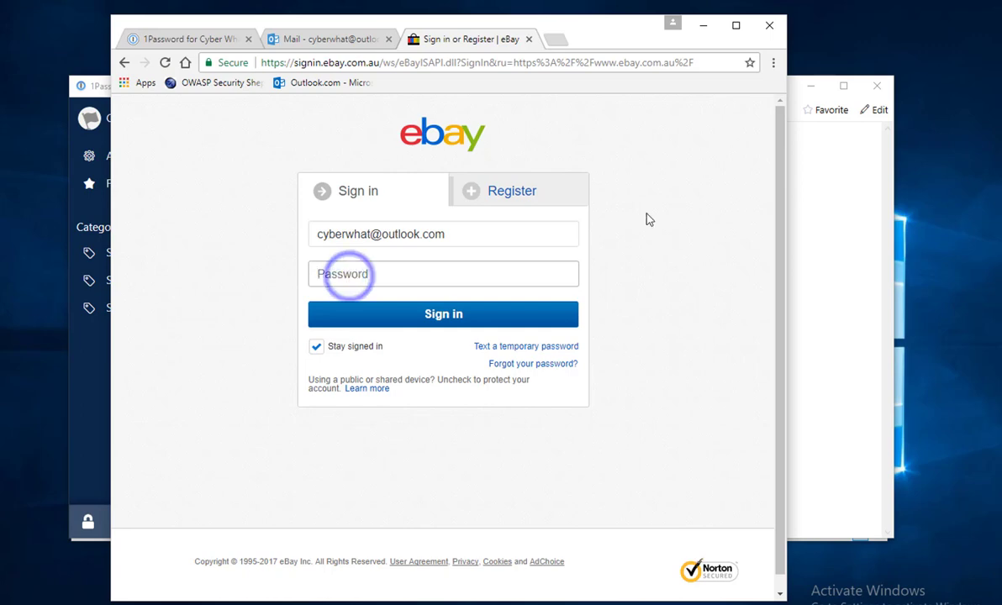
pyautogui.click(846, 215)
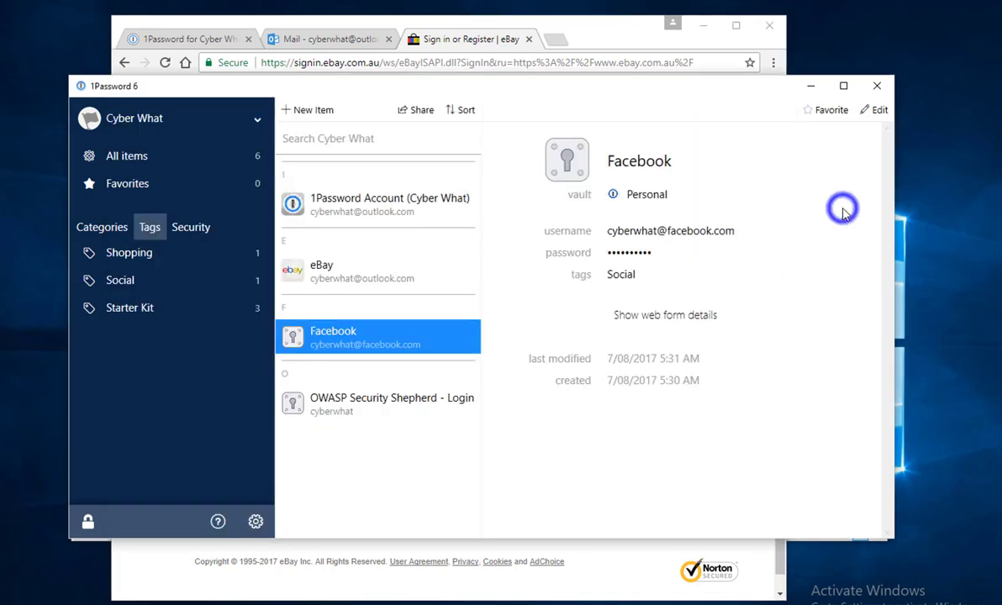
# Copy the saved eBay password from 1Password and paste it into the sign-in Password field.
pyautogui.click(397, 276)
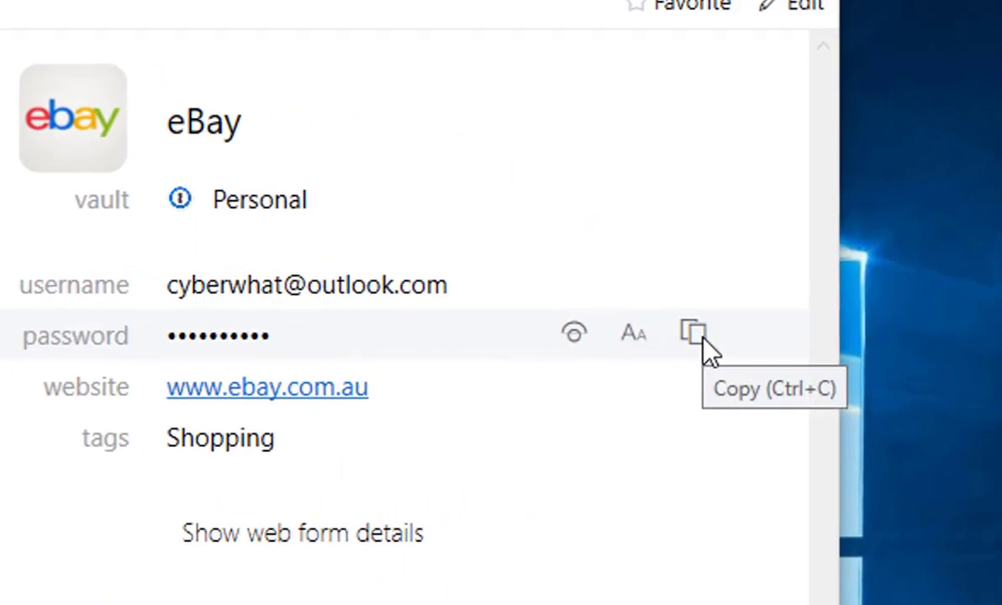
pyautogui.click(693, 336)
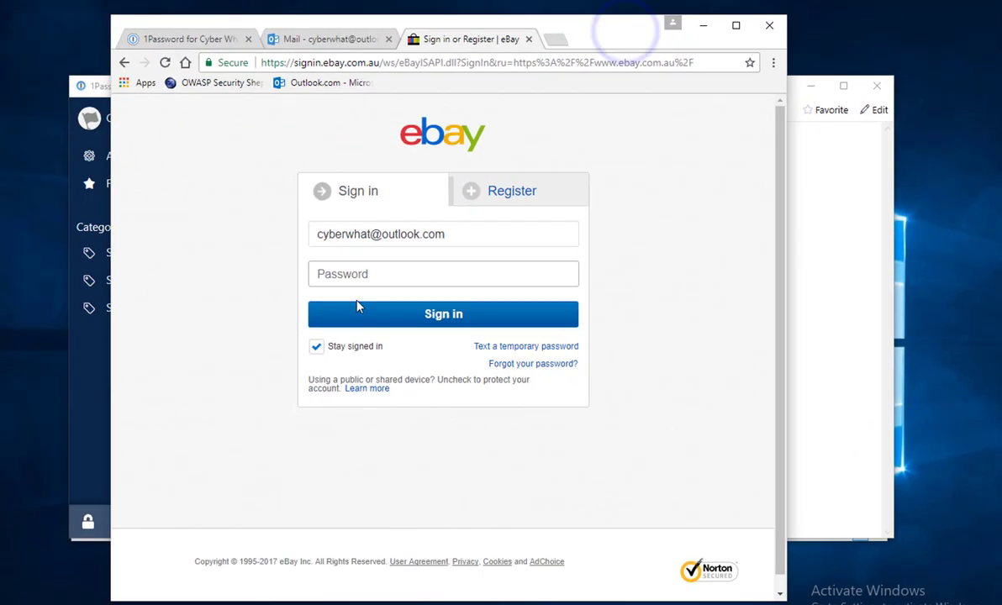
pyautogui.rightClick(358, 273)
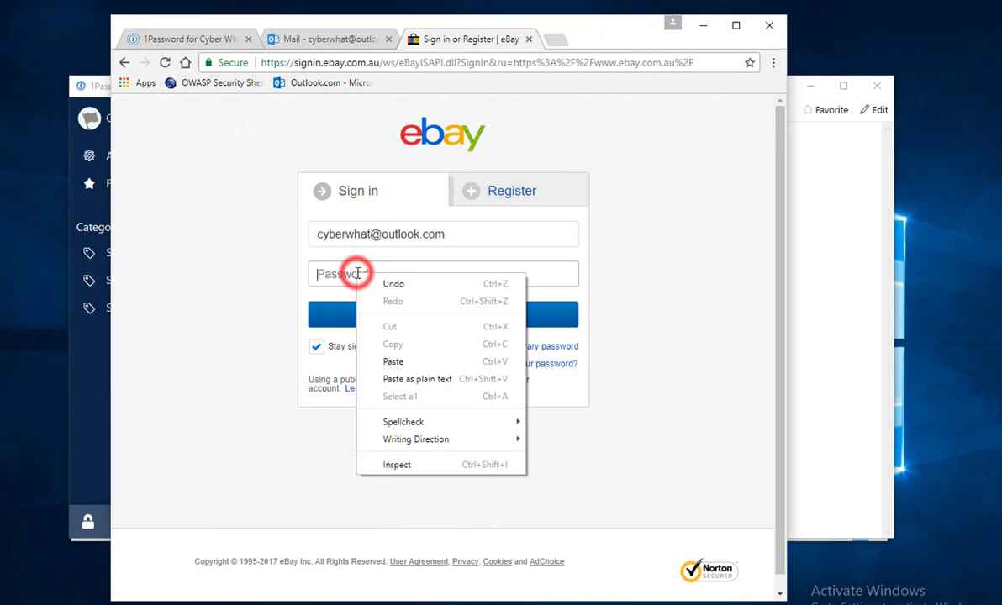
pyautogui.click(404, 366)
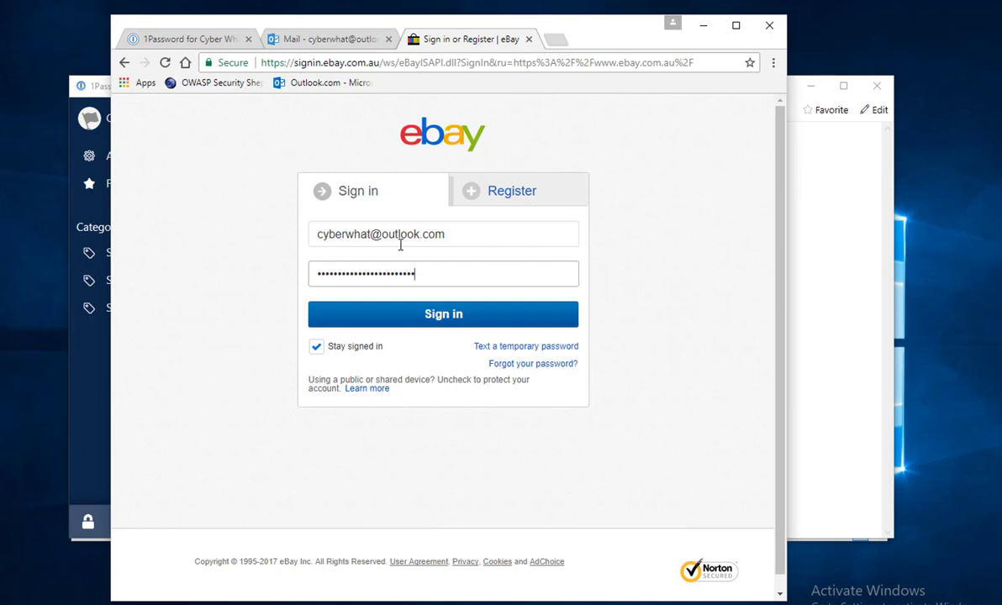
# Clear the pasted password from the eBay Password field and minimize the 1Password window.
pyautogui.doubleClick(449, 273)
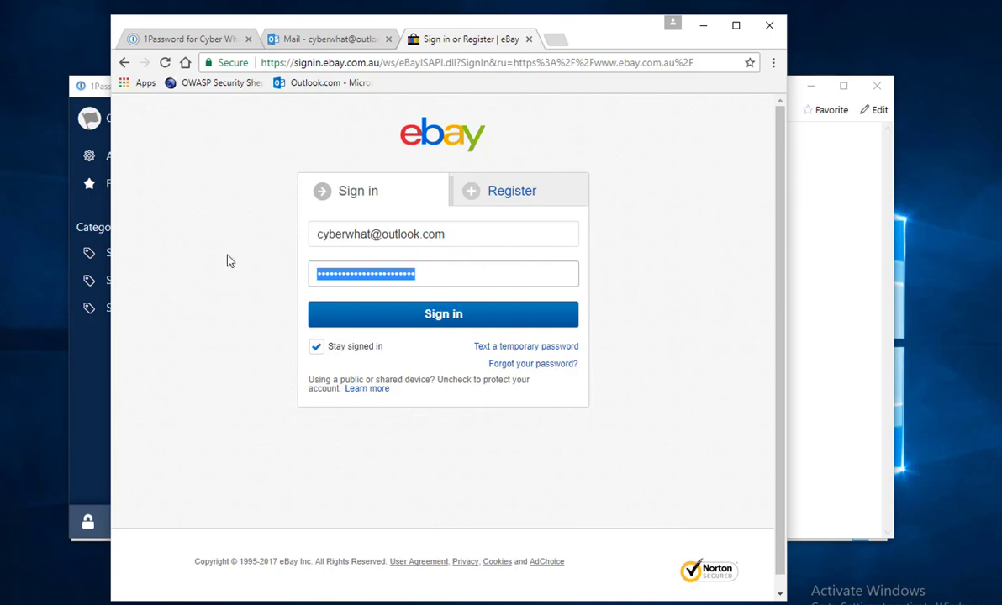
pyautogui.press('BackSpace')
pyautogui.click(803, 85)
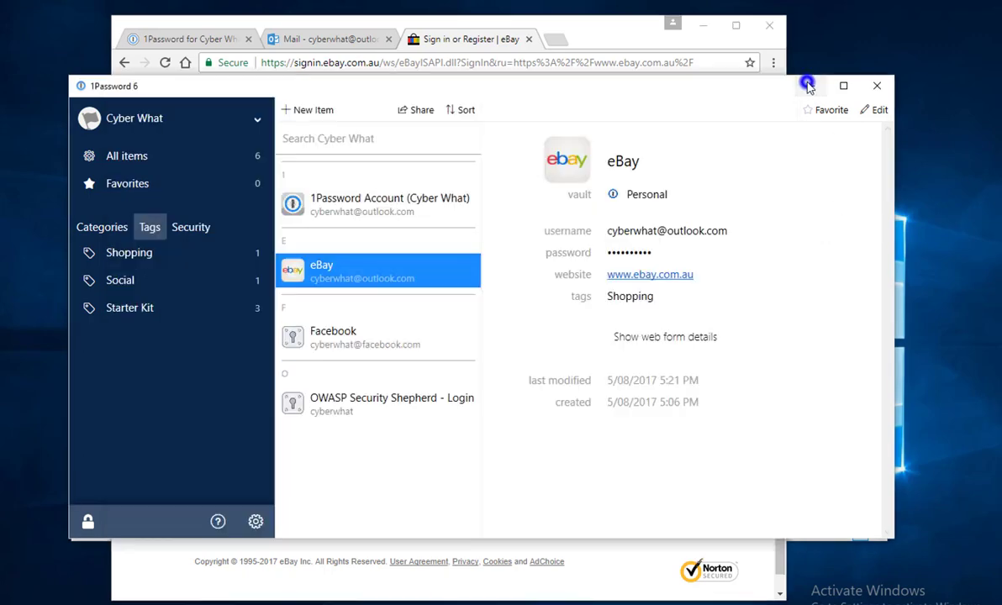
pyautogui.click(814, 88)
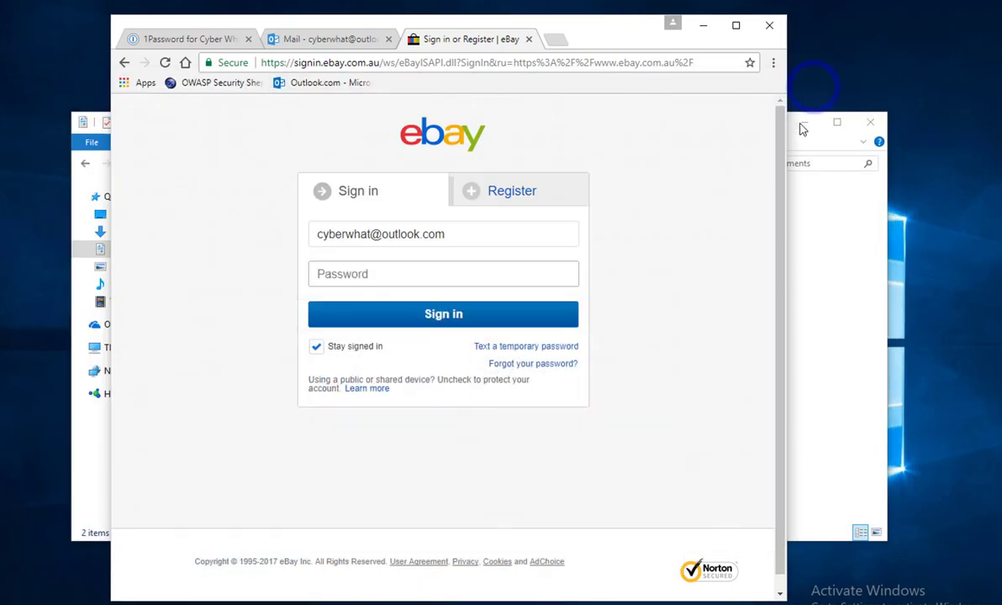
# Copy the eBay login's password in 1Password mini and paste it into eBay's Password field.
pyautogui.click(806, 125)
pyautogui.click(388, 272)
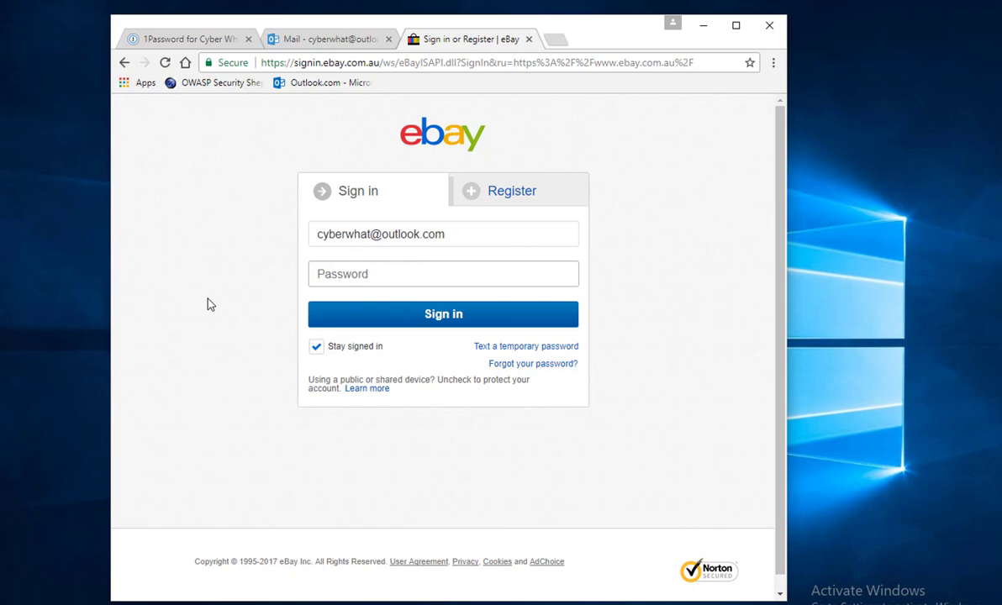
pyautogui.hotkey('ctrl', 'alt', '\\')
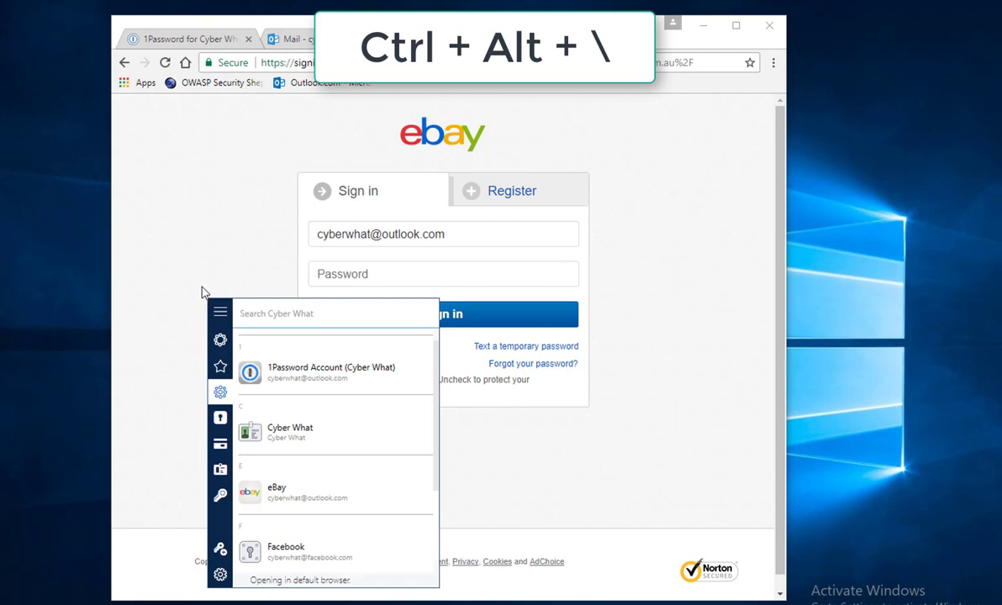
pyautogui.write('ebay')
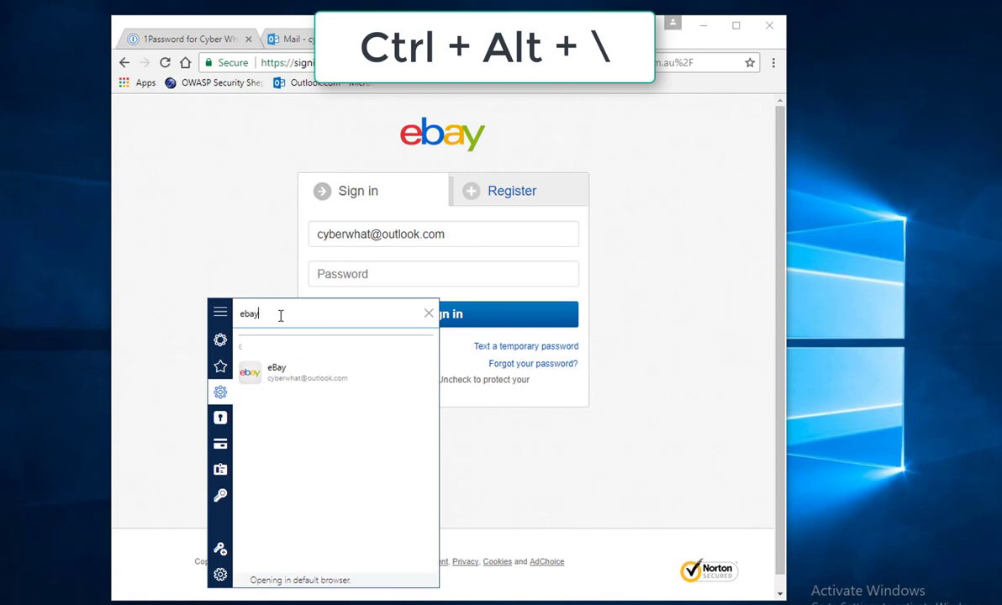
pyautogui.press('BackSpace')
pyautogui.press('BackSpace')
pyautogui.press('BackSpace')
pyautogui.press('BackSpace')
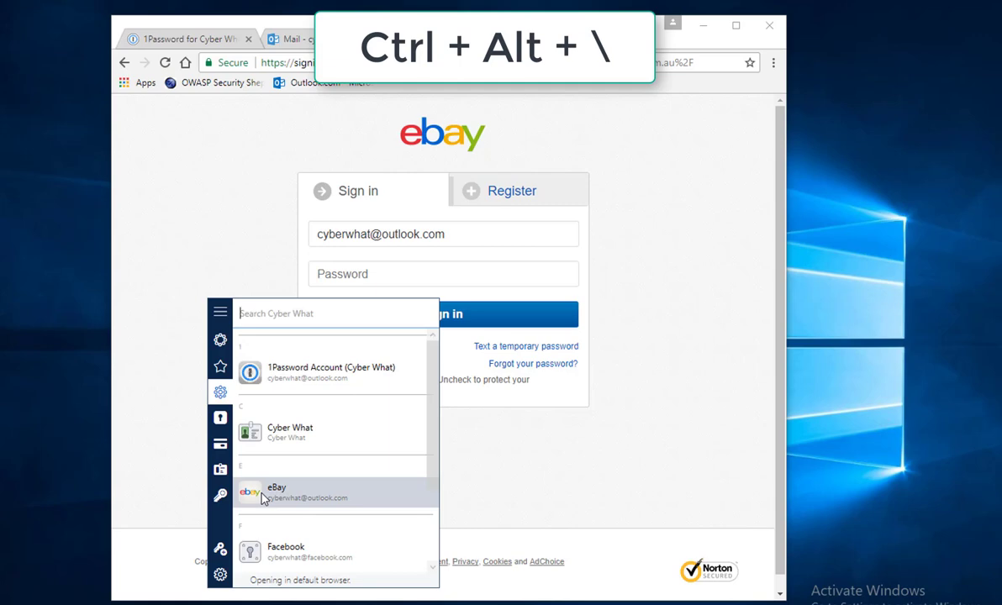
pyautogui.rightClick(276, 496)
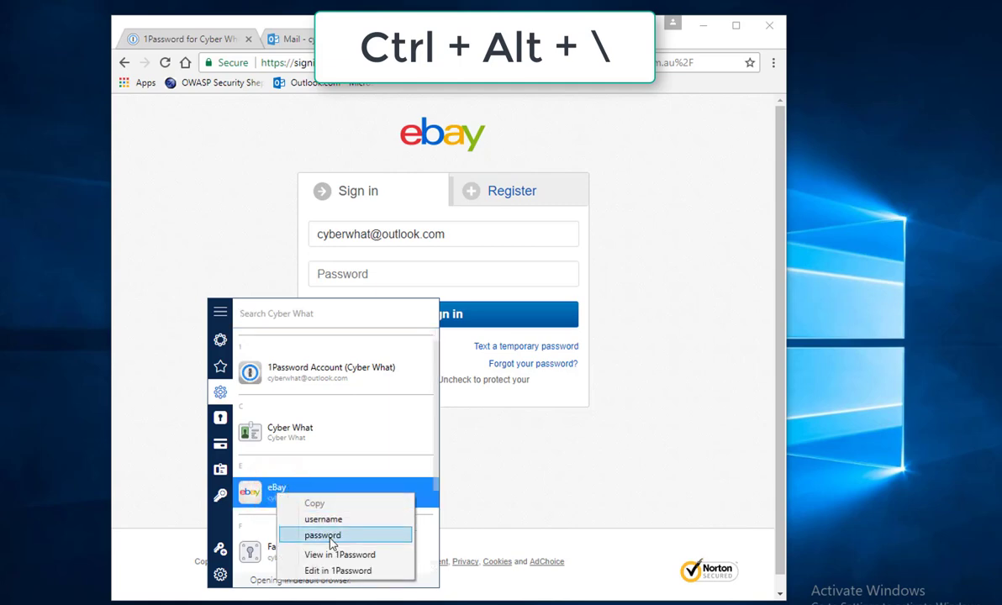
pyautogui.click(326, 535)
pyautogui.rightClick(368, 277)
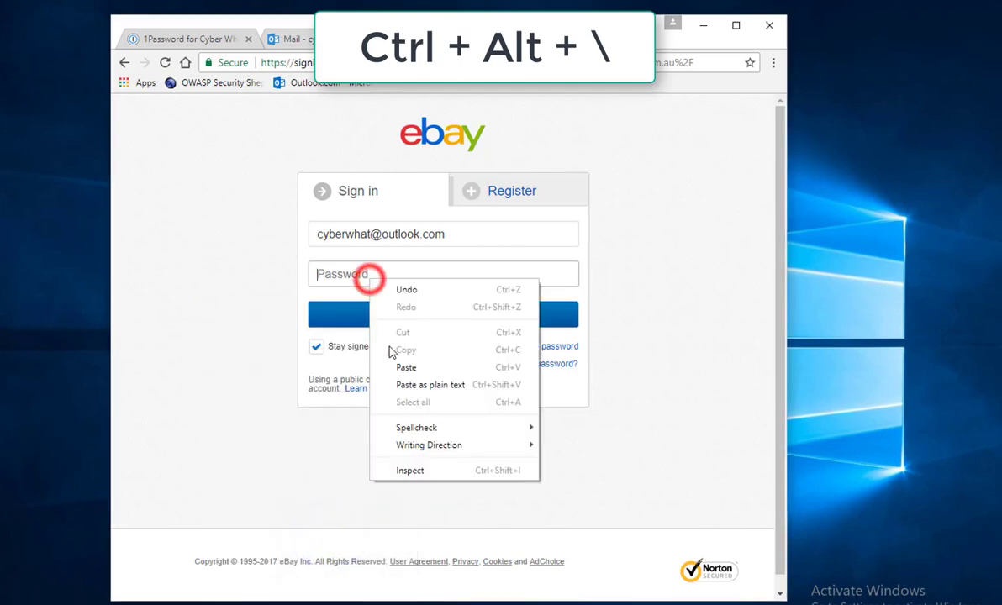
pyautogui.click(408, 368)
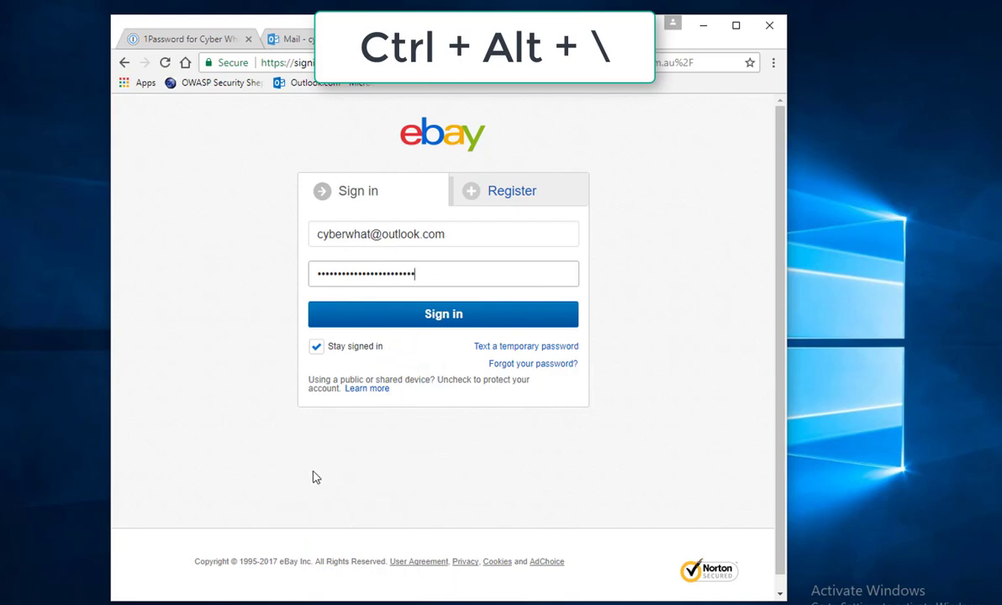
# From 1Password mini, open the eBay login for editing in 1Password 6.
pyautogui.hotkey('ctrl', 'alt', '\\')
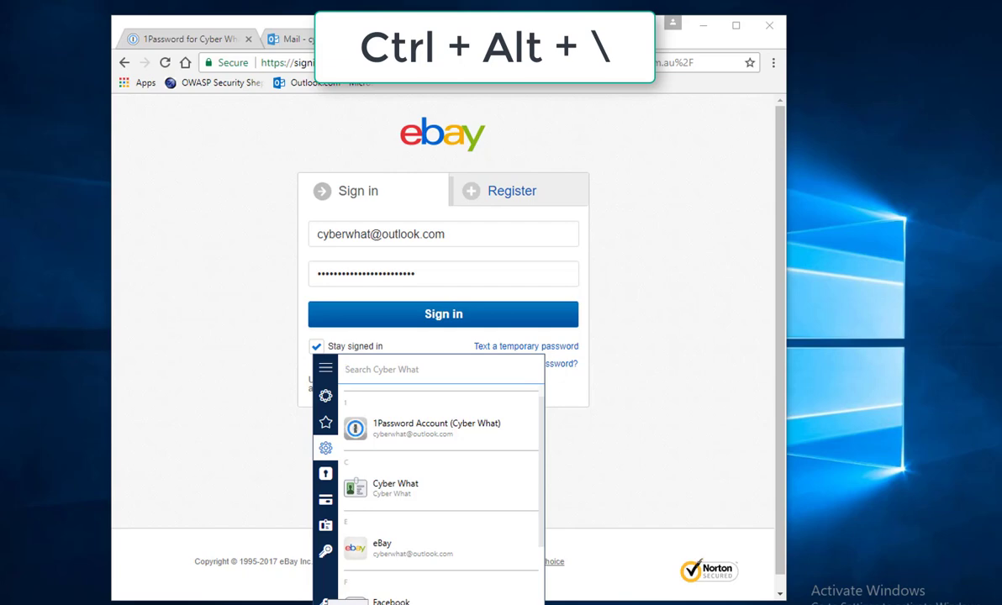
pyautogui.rightClick(380, 558)
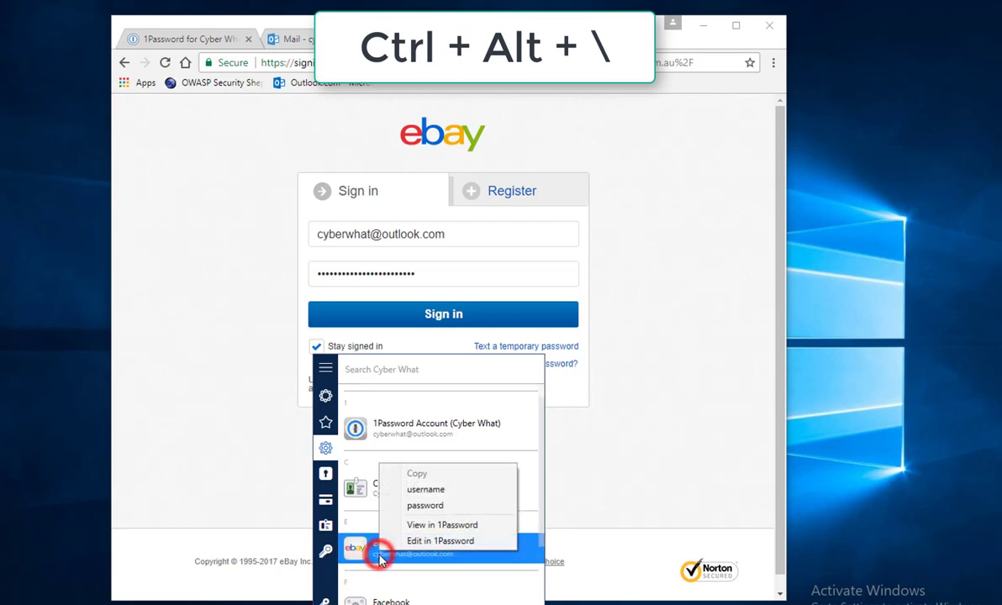
pyautogui.click(473, 543)
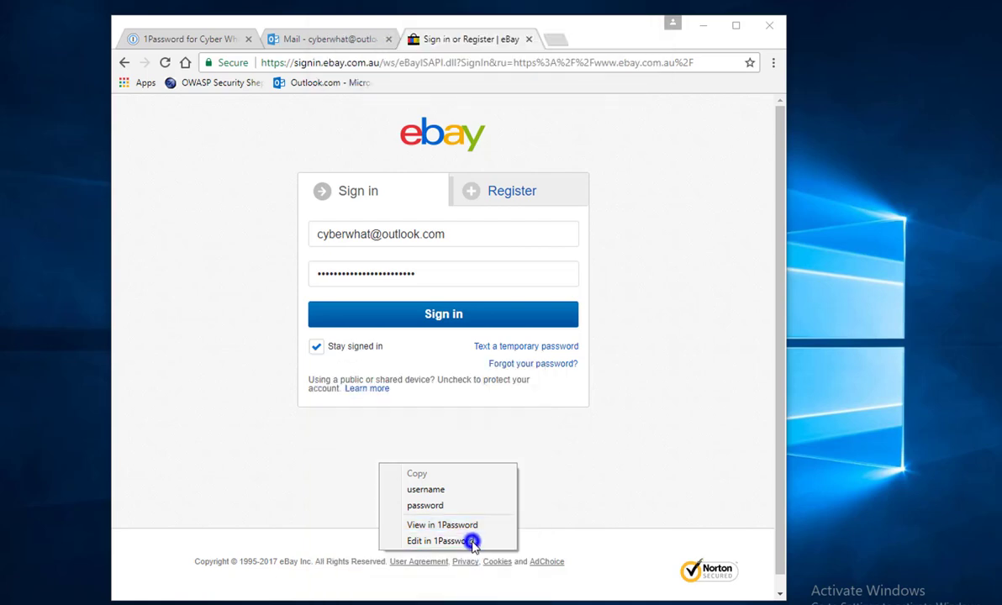